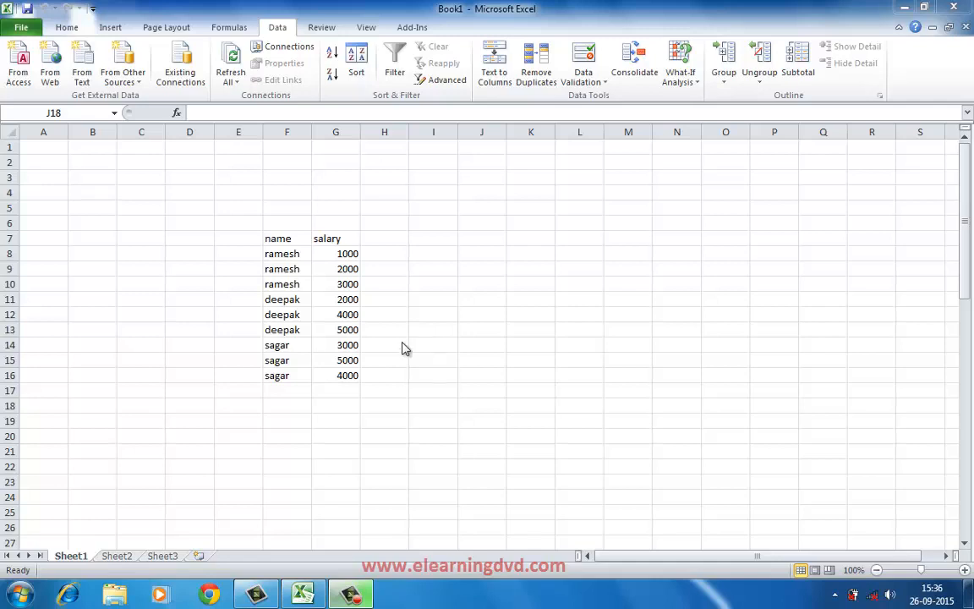
Step: Add subtotals to the name and salary table in F7:G16 and widen column F to fit the total labels
left_click(441, 278)
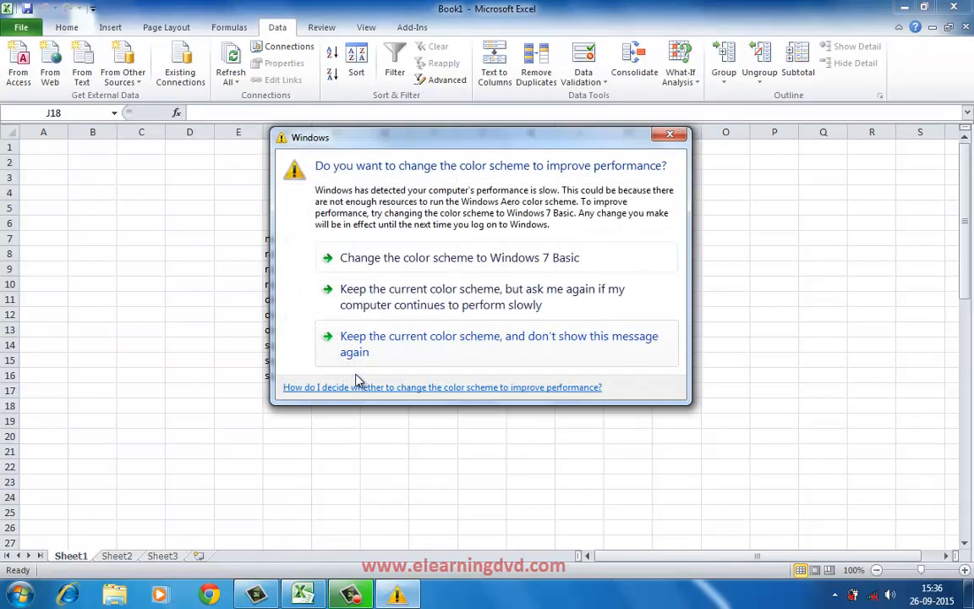
left_click(669, 133)
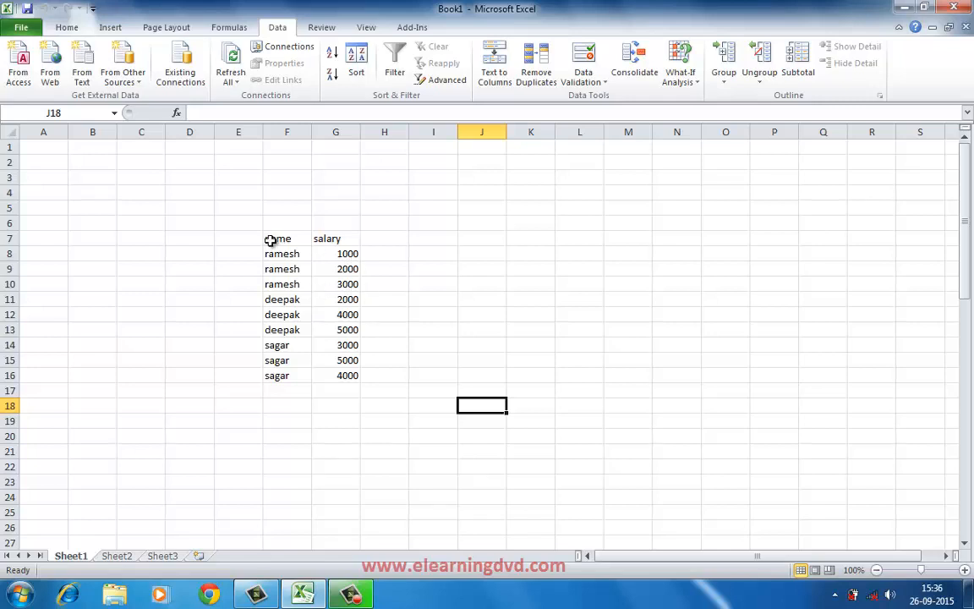
left_click_drag(269, 240, 353, 377)
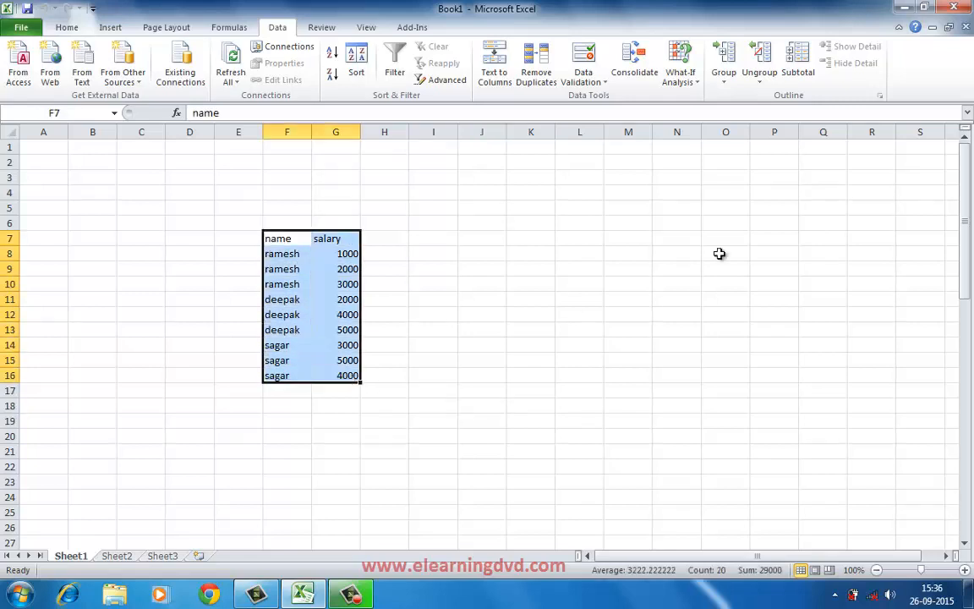
left_click(791, 75)
left_click(695, 439)
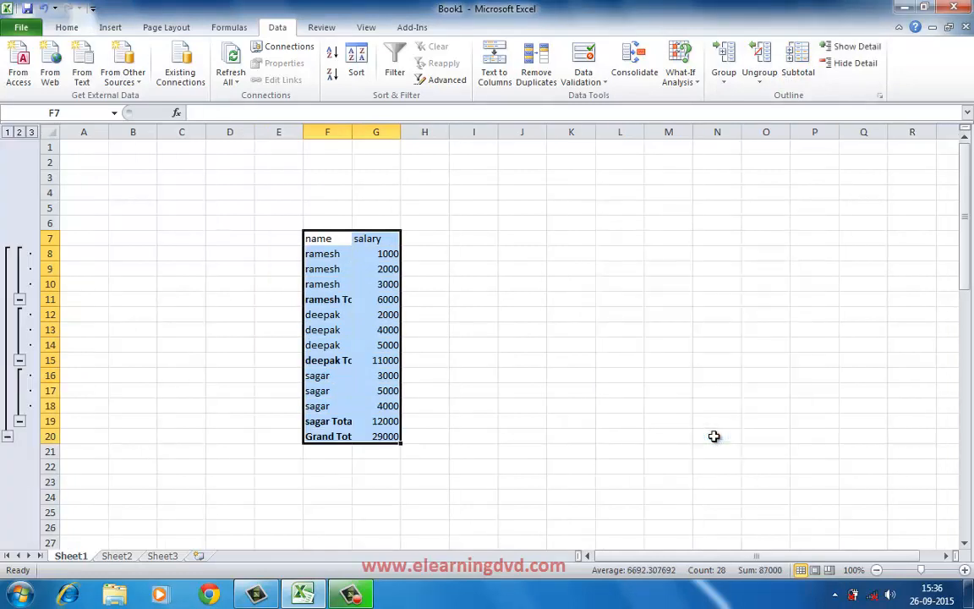
left_click(461, 250)
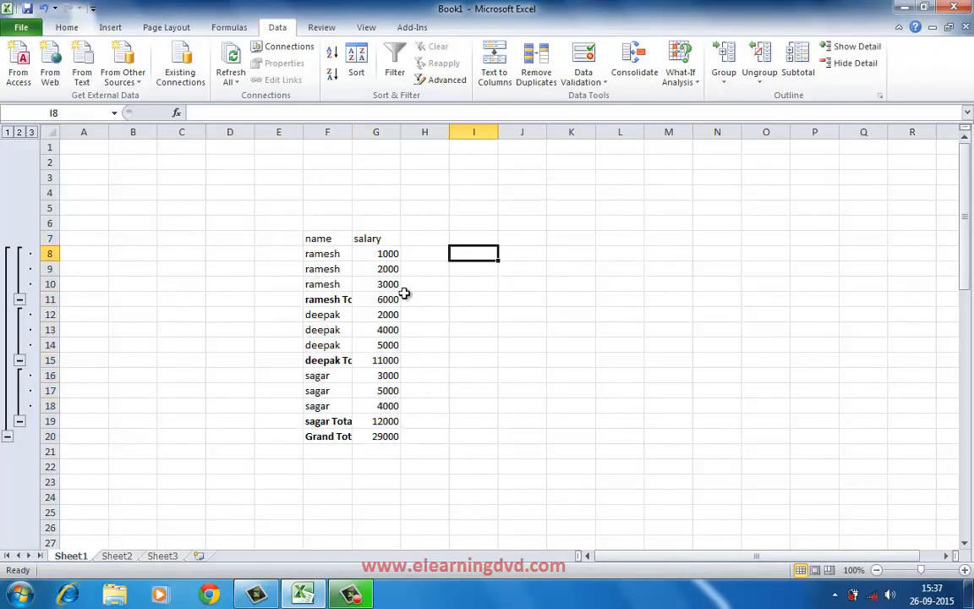
left_click_drag(353, 131, 370, 131)
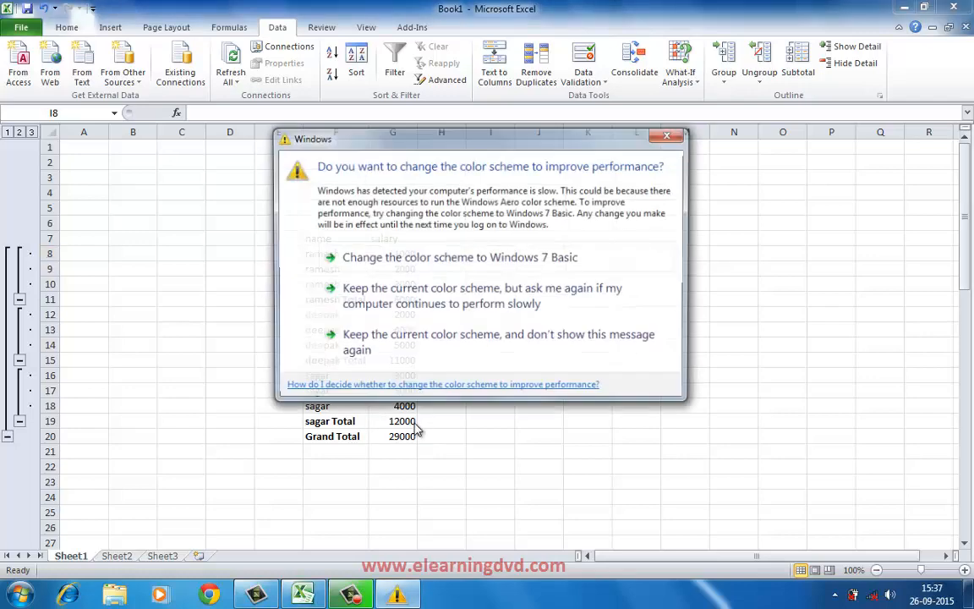
left_click(661, 142)
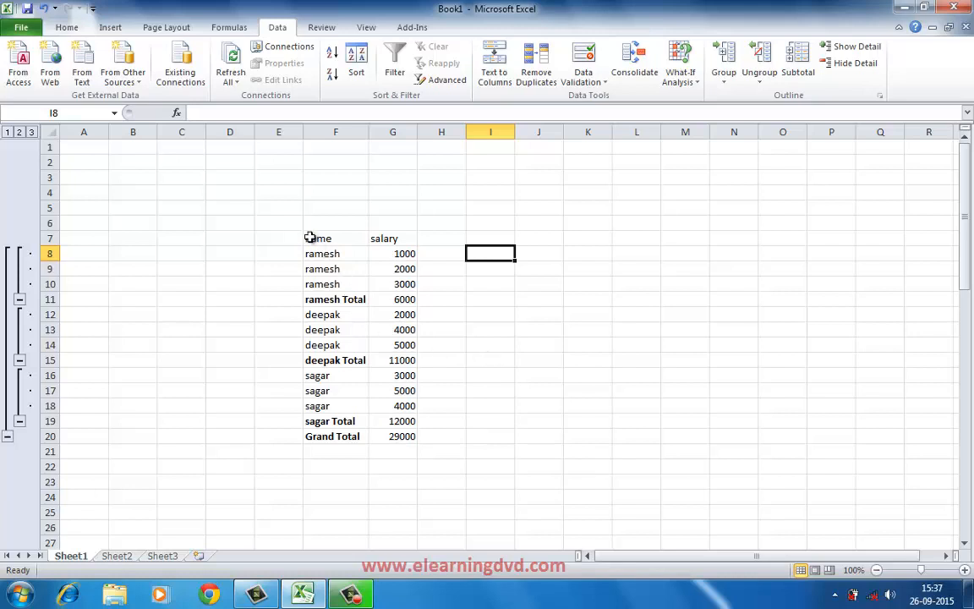
Step: Remove all subtotals from the name and salary table
left_click_drag(310, 237, 426, 441)
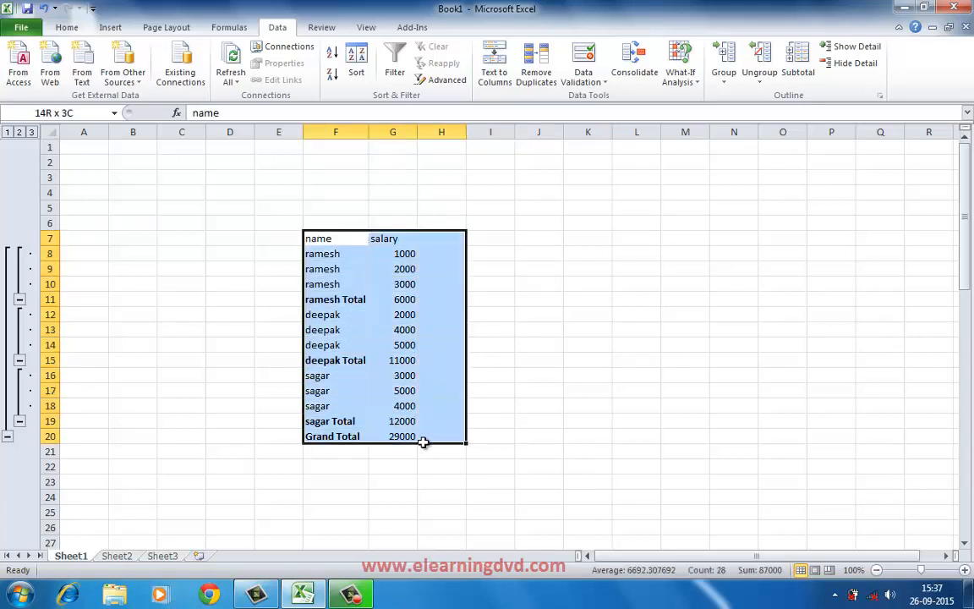
left_click(798, 64)
left_click(638, 437)
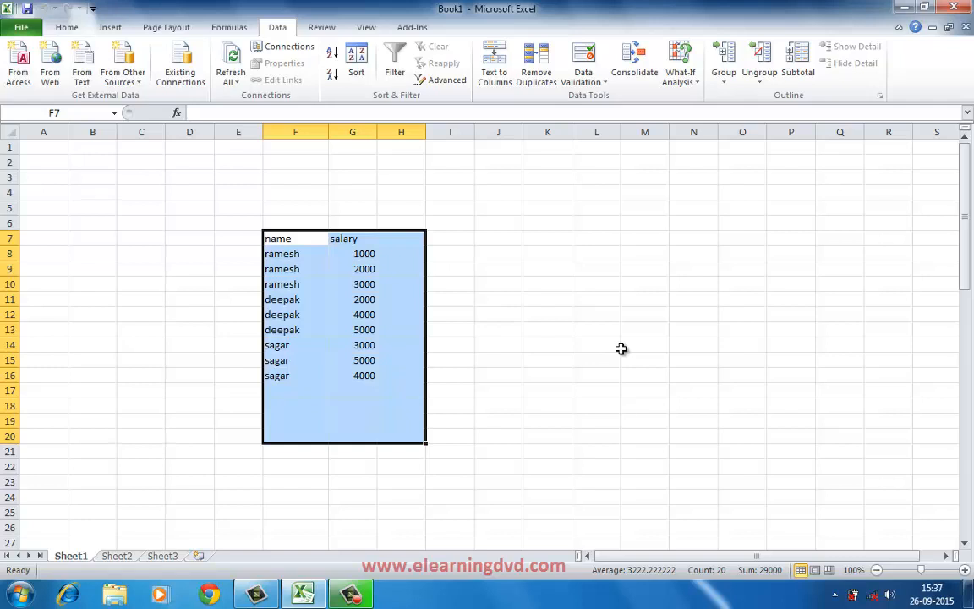
left_click(548, 314)
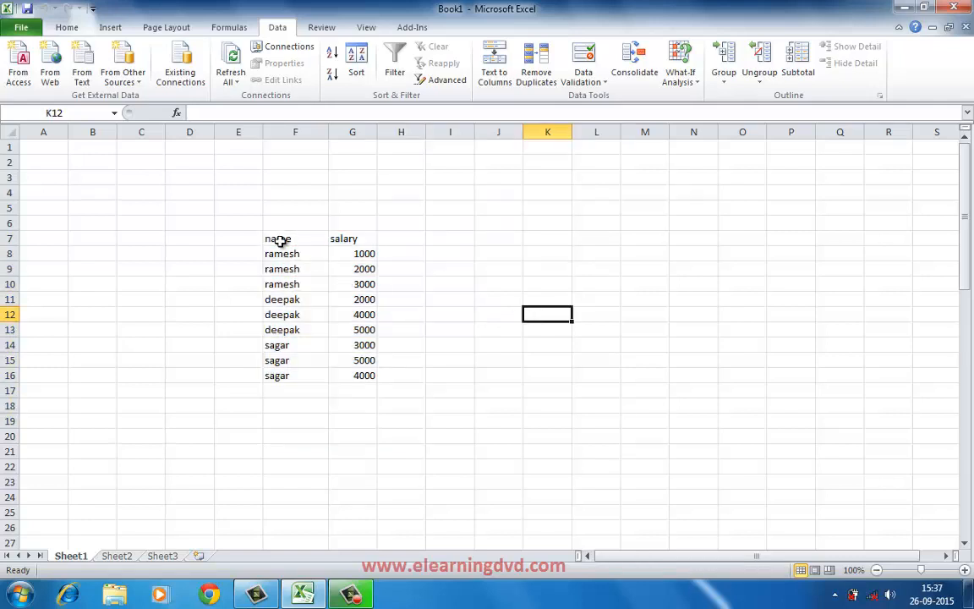
Step: Clear the contents of the name and salary table in F7:G18
left_click_drag(280, 241, 375, 404)
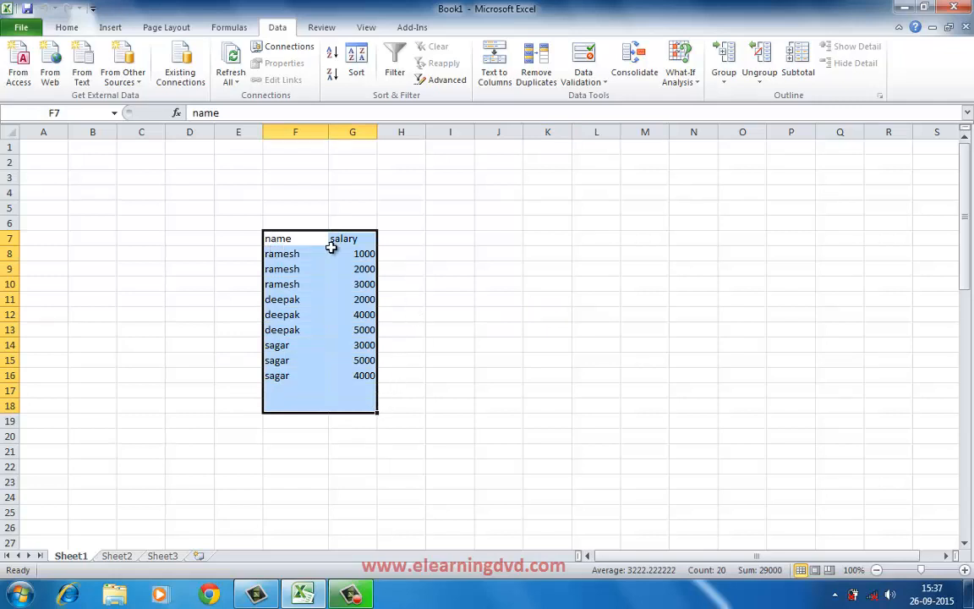
key("Delete")
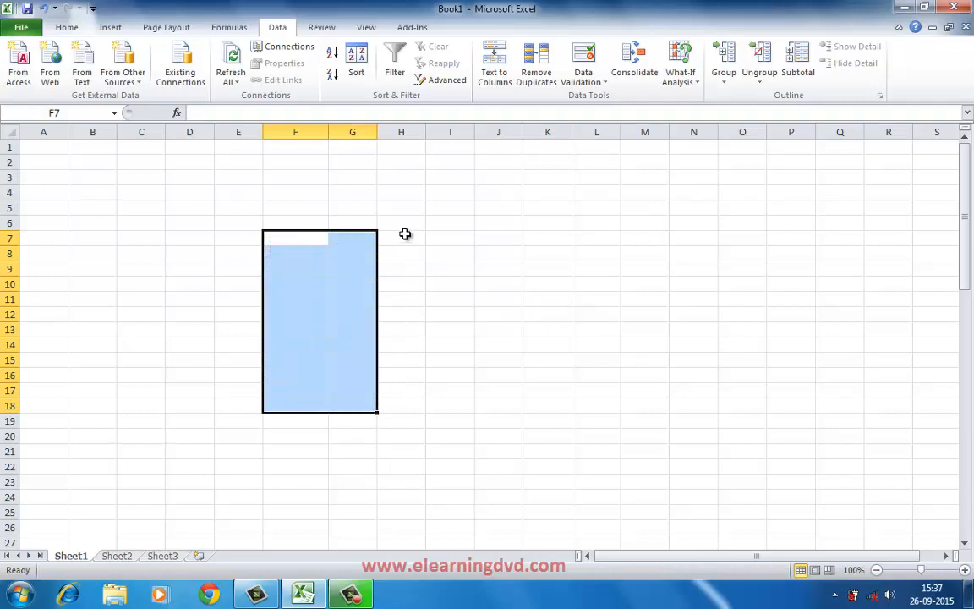
left_click(478, 225)
Step: Enter 500, 400, 200, 100, 400 and 300 in cells A1 through F1
key("ctrl+Home")
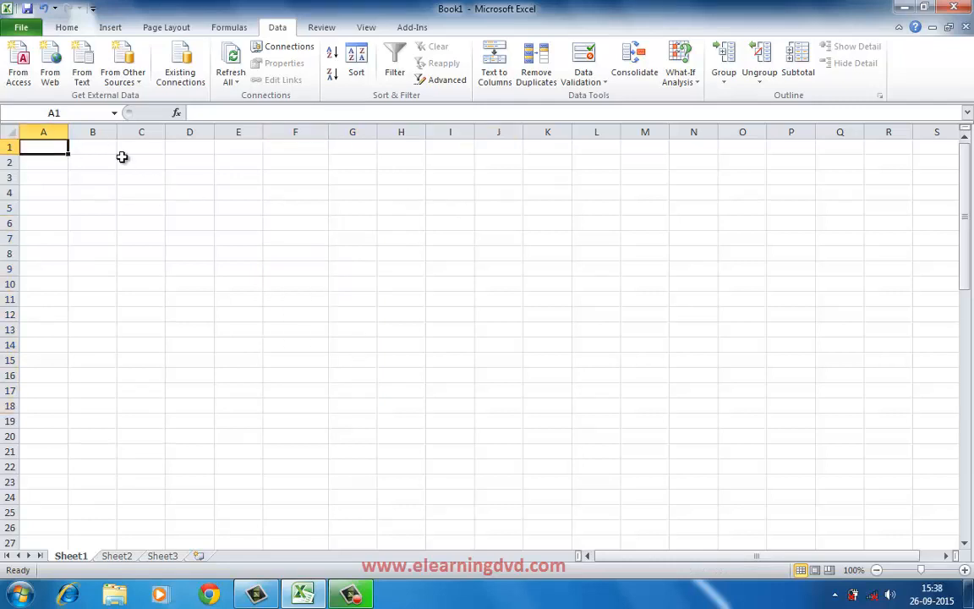
type("500")
key("Tab")
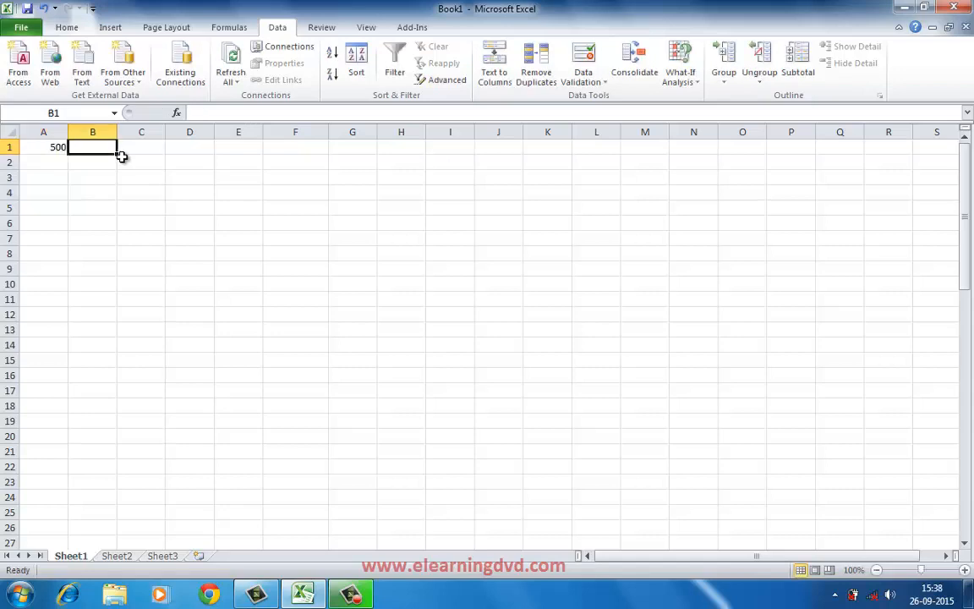
type("400")
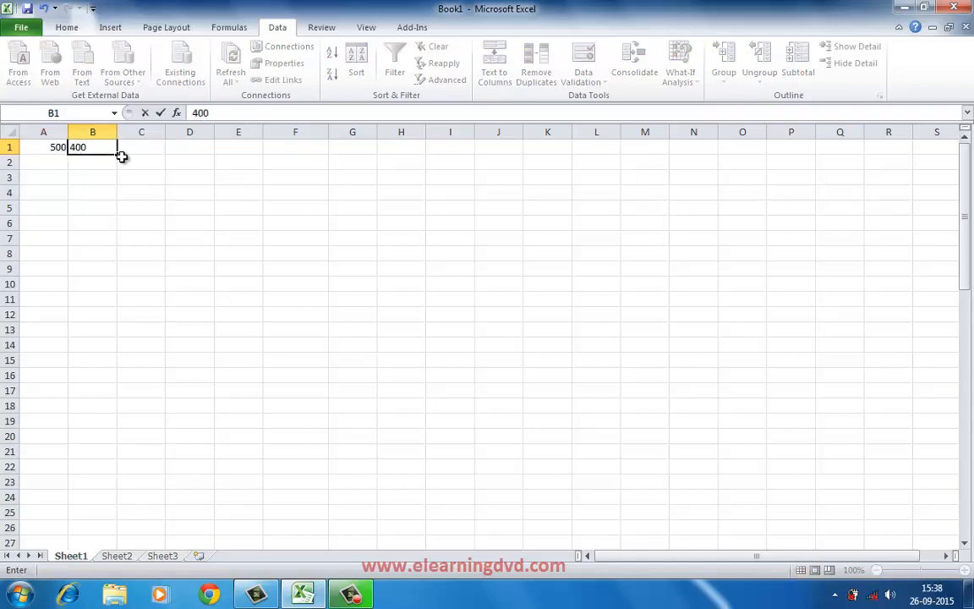
key("Tab")
type("2")
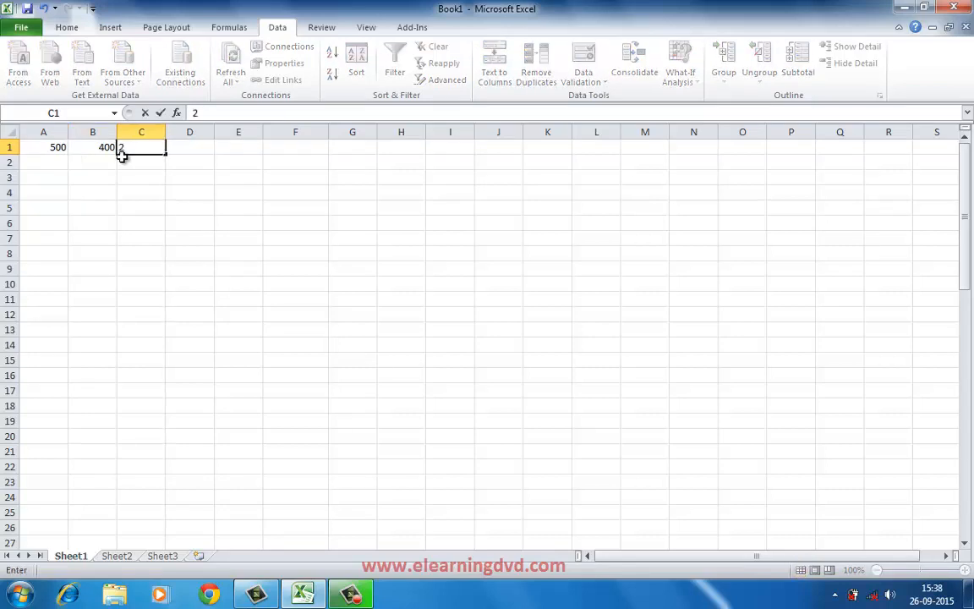
type("00")
key("Tab")
type("100")
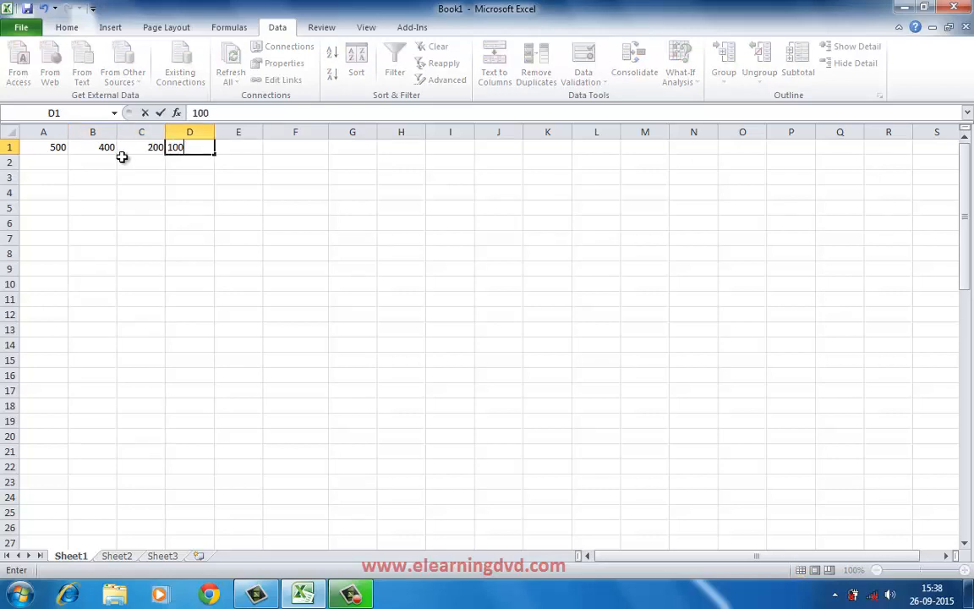
key("Tab")
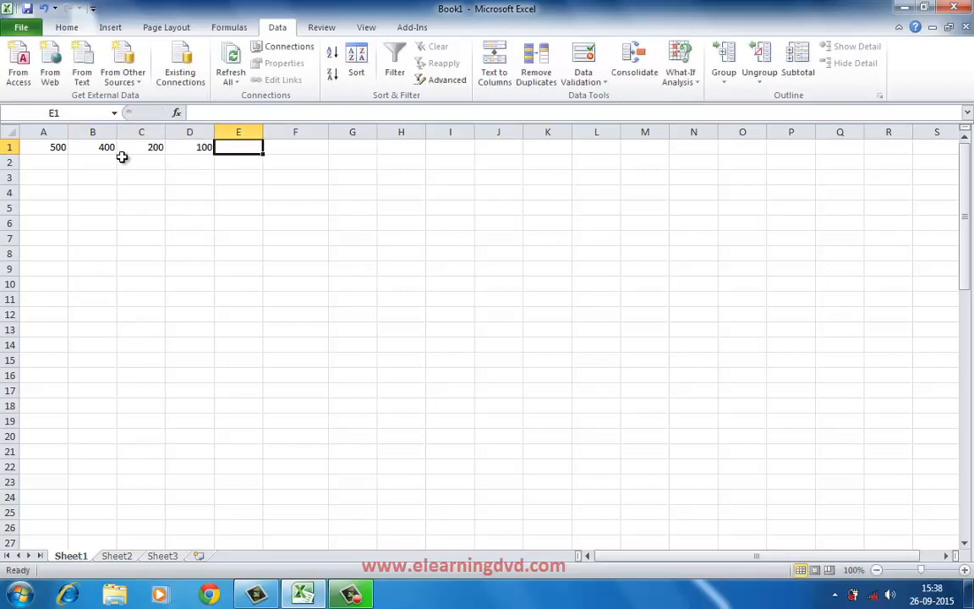
type("400")
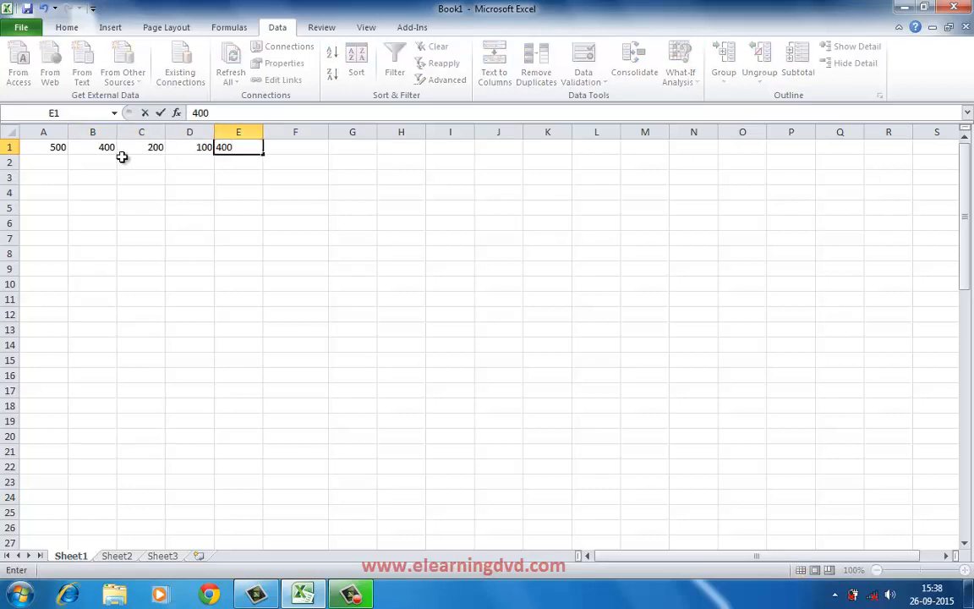
key("Tab")
type("300")
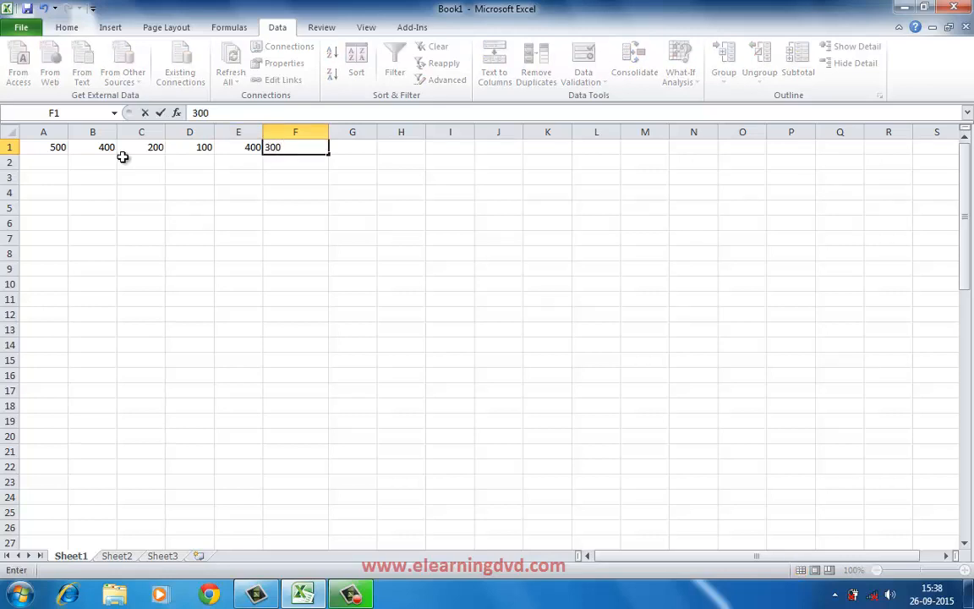
left_click(186, 252)
Step: Fill the values of A1:F1 down through row 28
left_click_drag(42, 149, 334, 530)
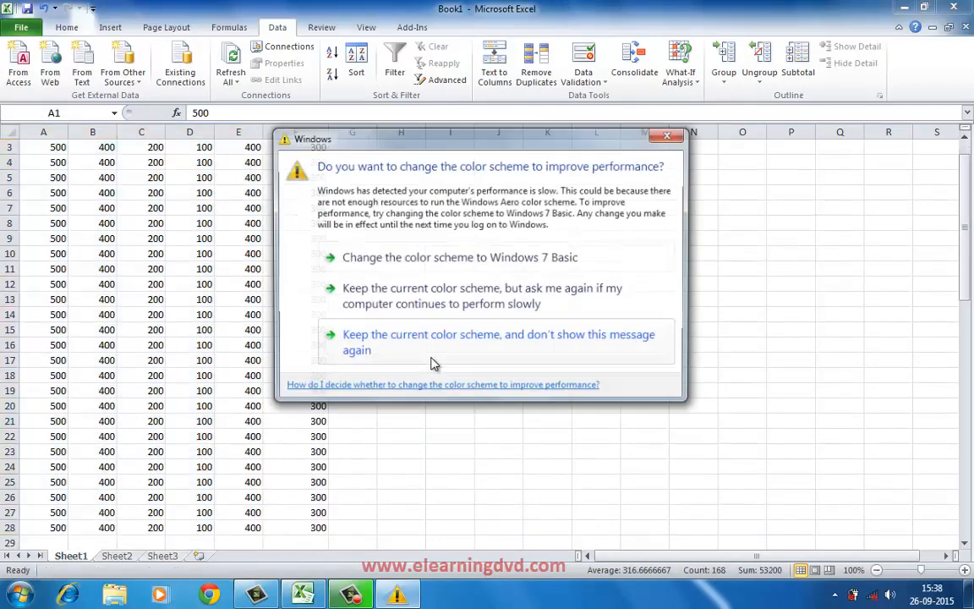
left_click(680, 136)
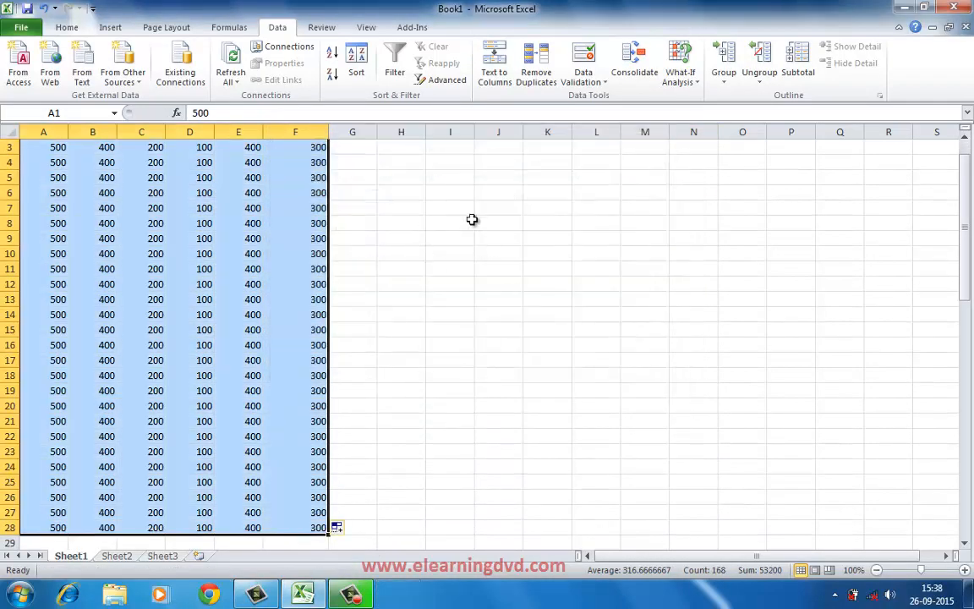
scroll(541, 211, "up", 1)
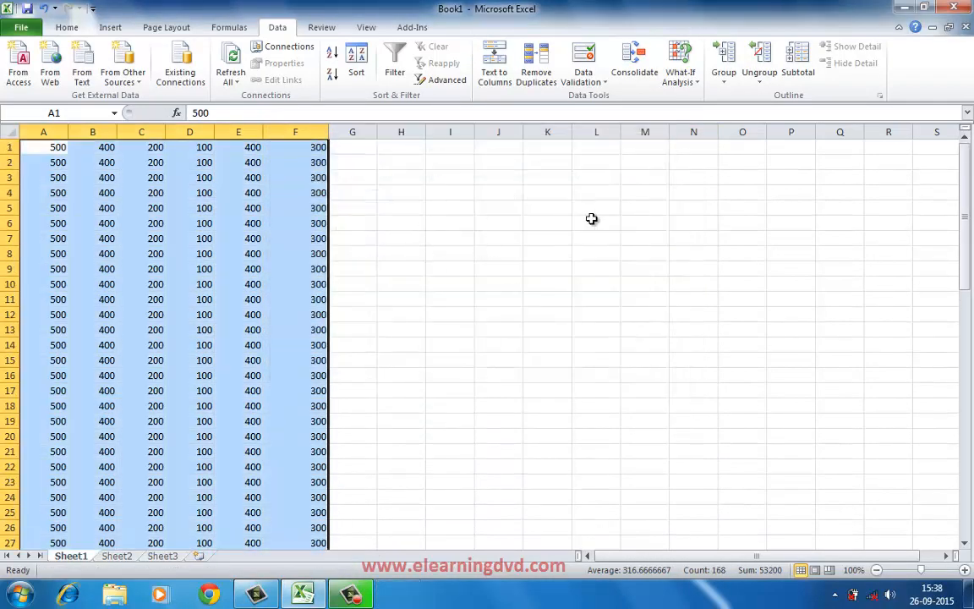
Step: Group the filled range A1:F28 by rows
left_click(724, 77)
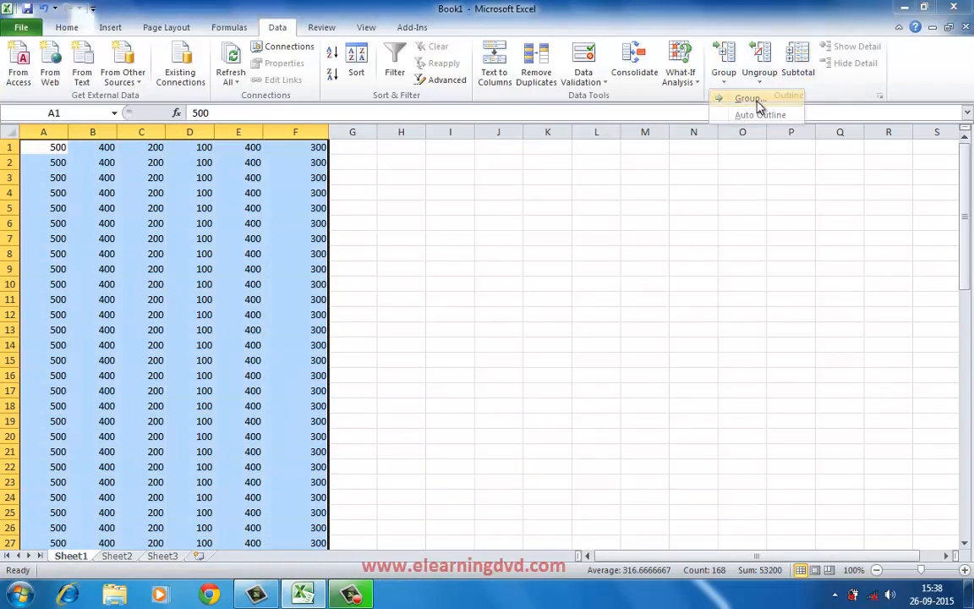
left_click(750, 99)
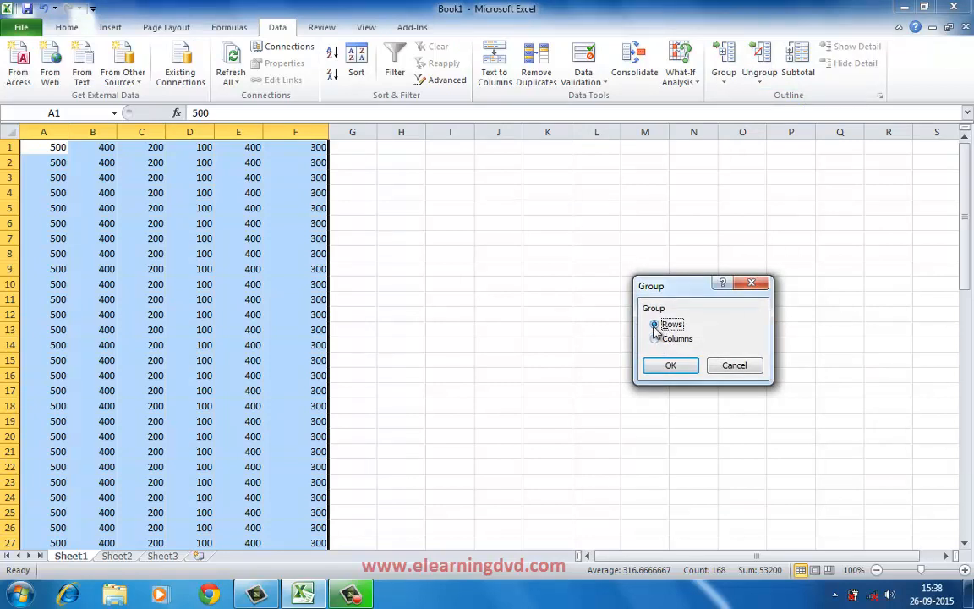
left_click(672, 365)
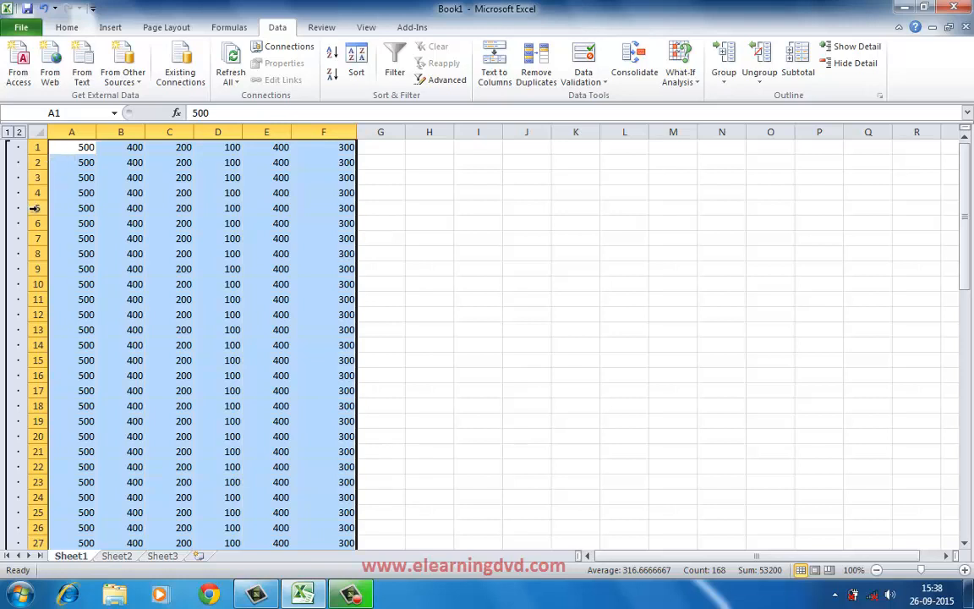
Step: Collapse the grouped rows 1 to 28 and expand them again
scroll(96, 297, "down", 2)
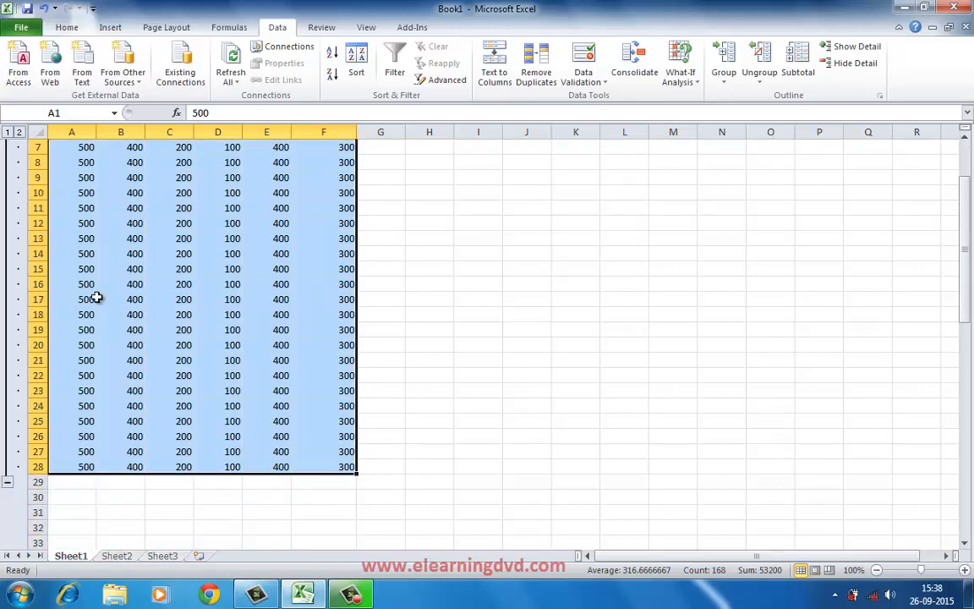
scroll(97, 298, "up", 2)
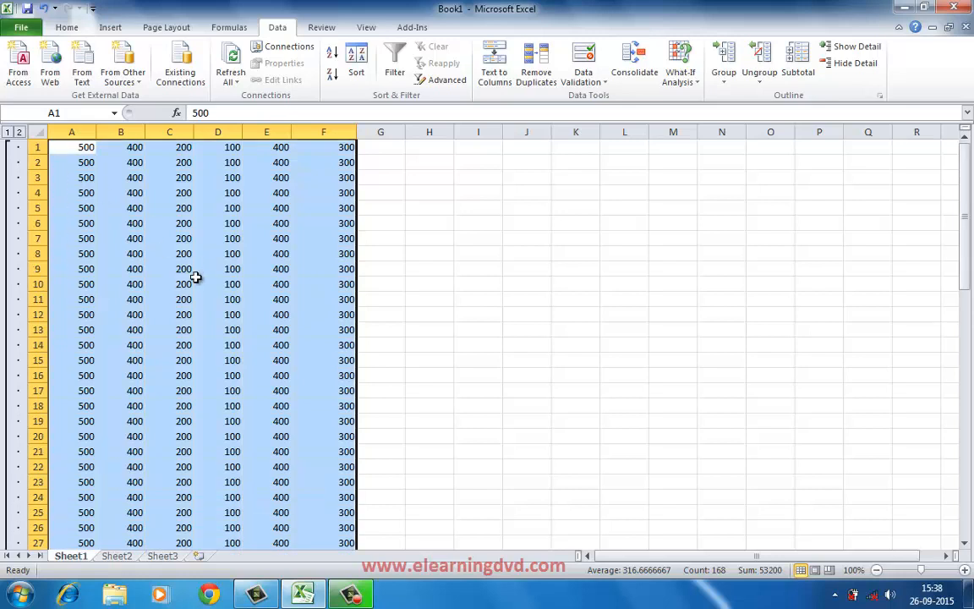
scroll(197, 290, "down", 4)
scroll(197, 291, "down", 8)
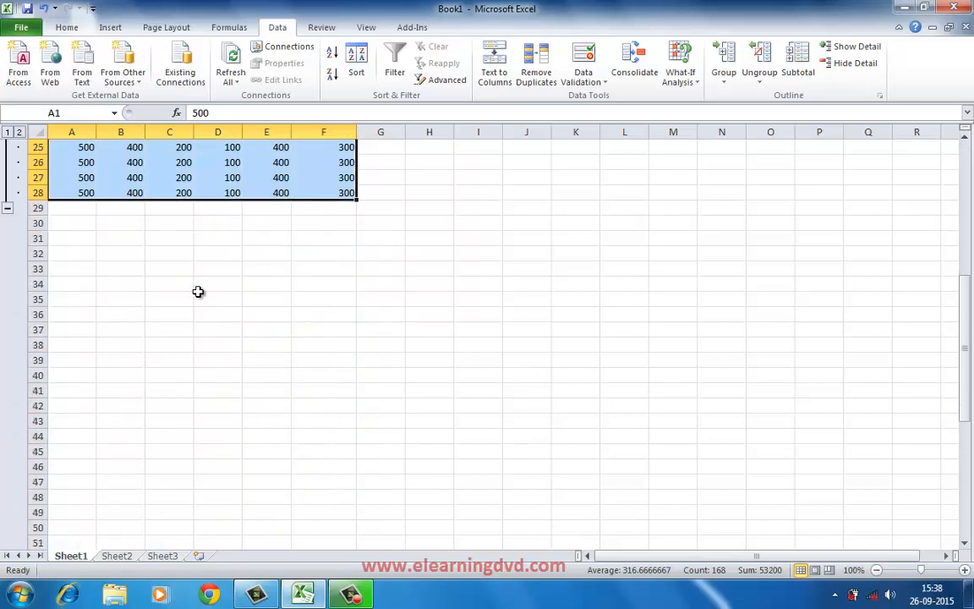
scroll(194, 298, "up", 12)
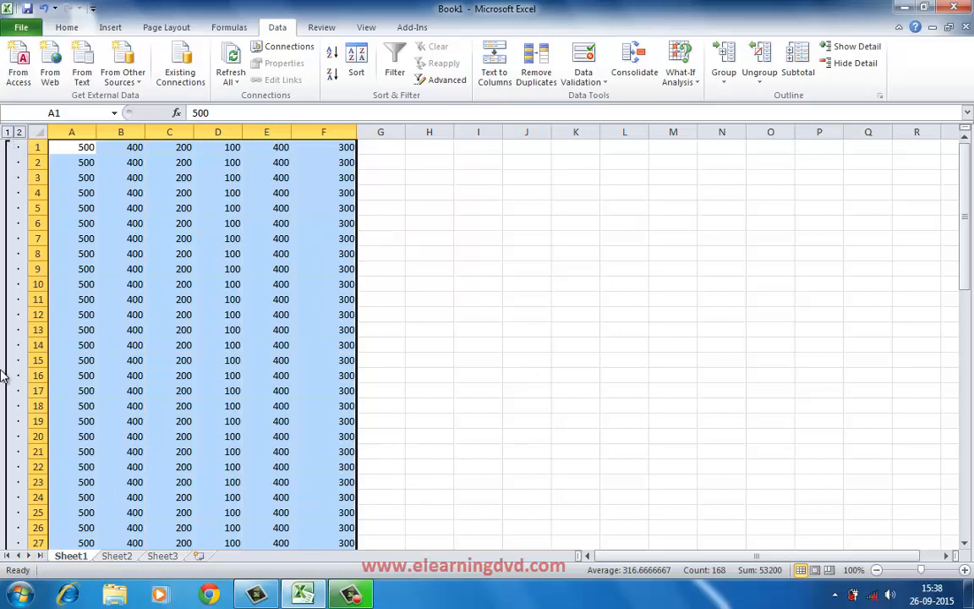
left_click(7, 137)
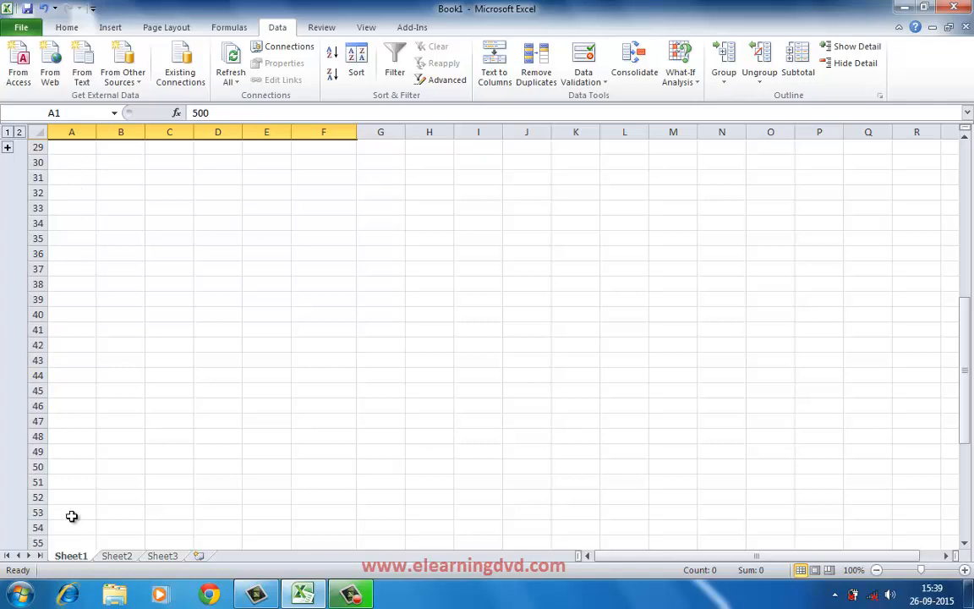
left_click(7, 149)
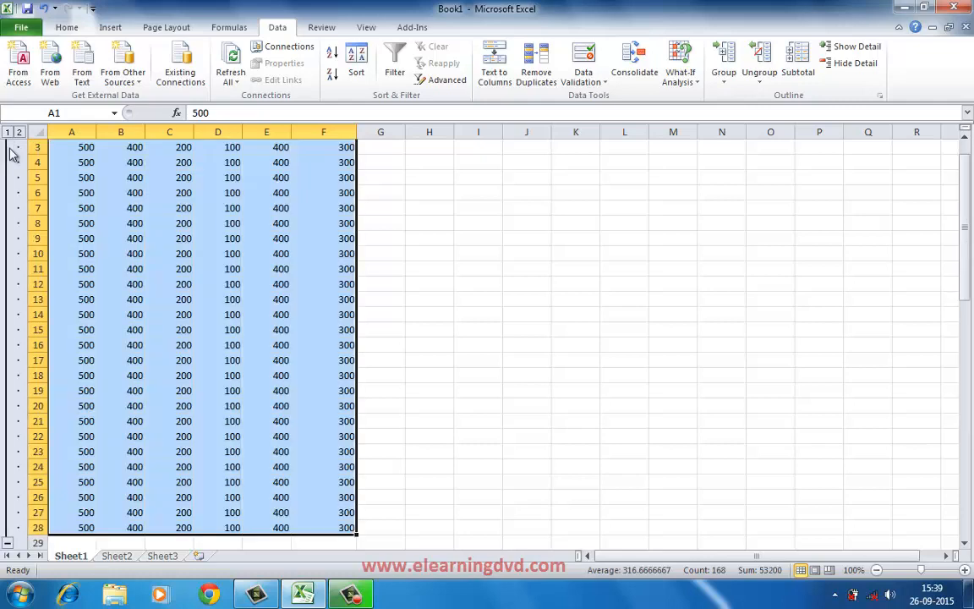
Step: Group the filled range A1:F28 by columns and dismiss the Windows color scheme prompt
scroll(121, 262, "up", 1)
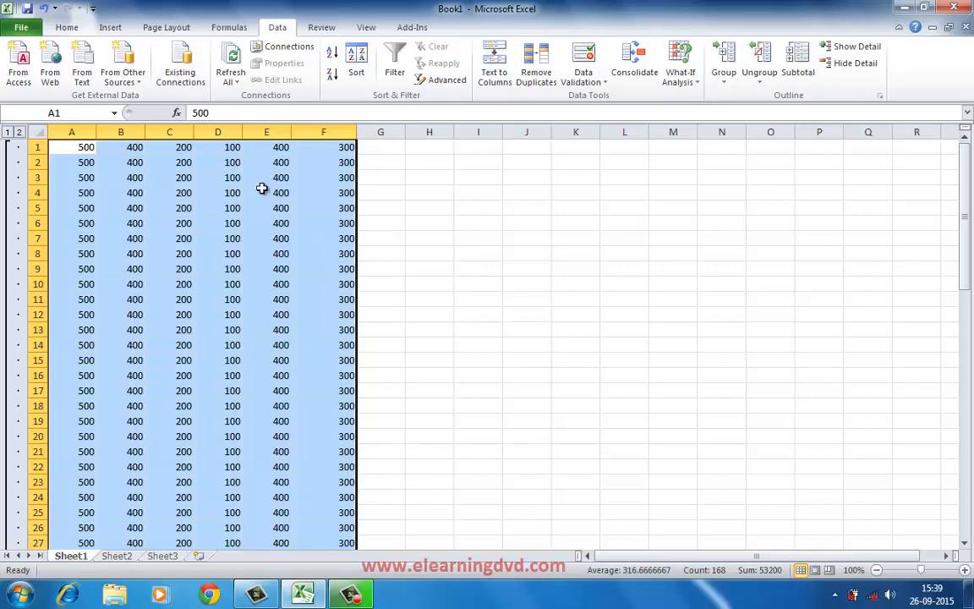
left_click(729, 78)
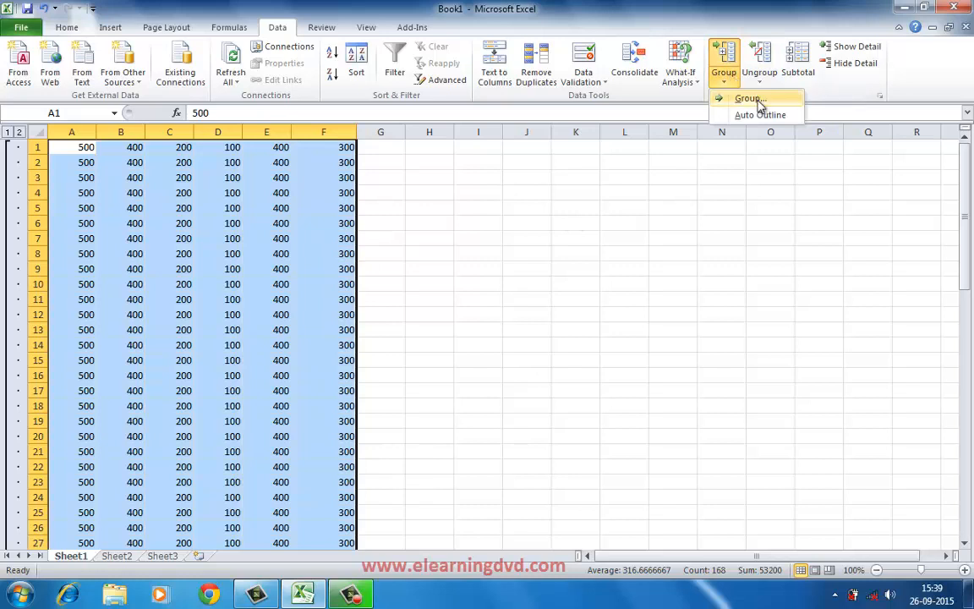
left_click(748, 98)
left_click(656, 339)
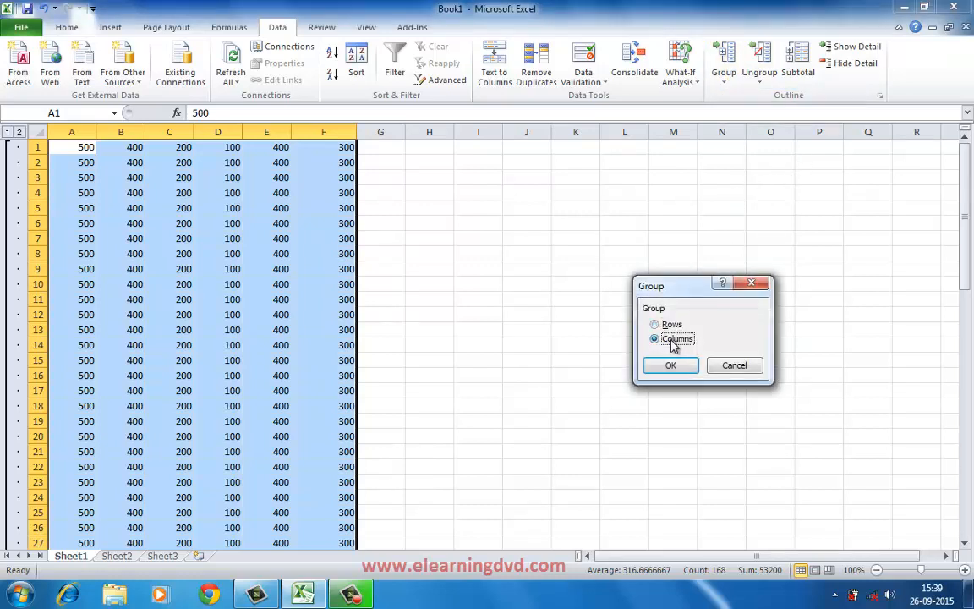
left_click(670, 365)
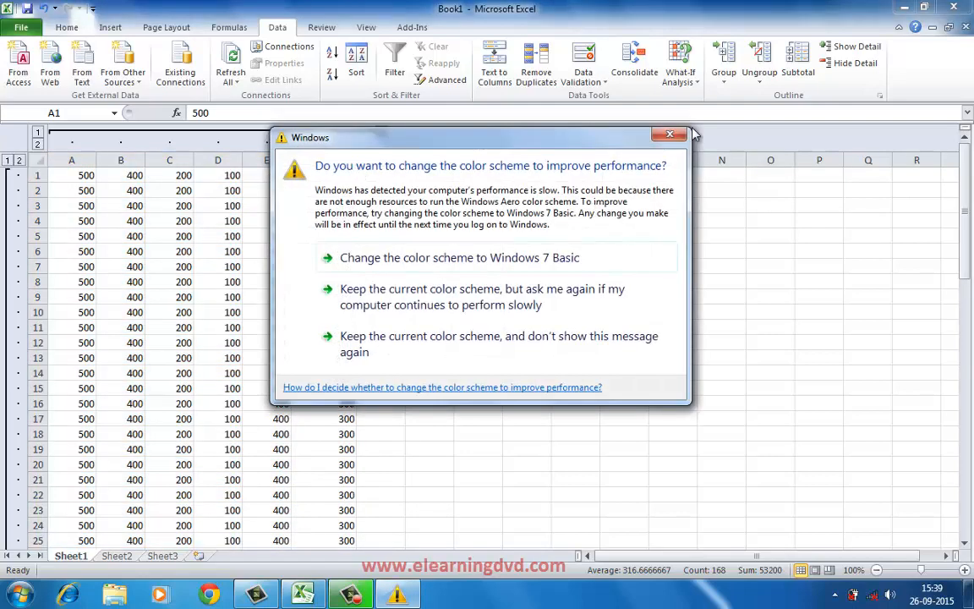
left_click(680, 135)
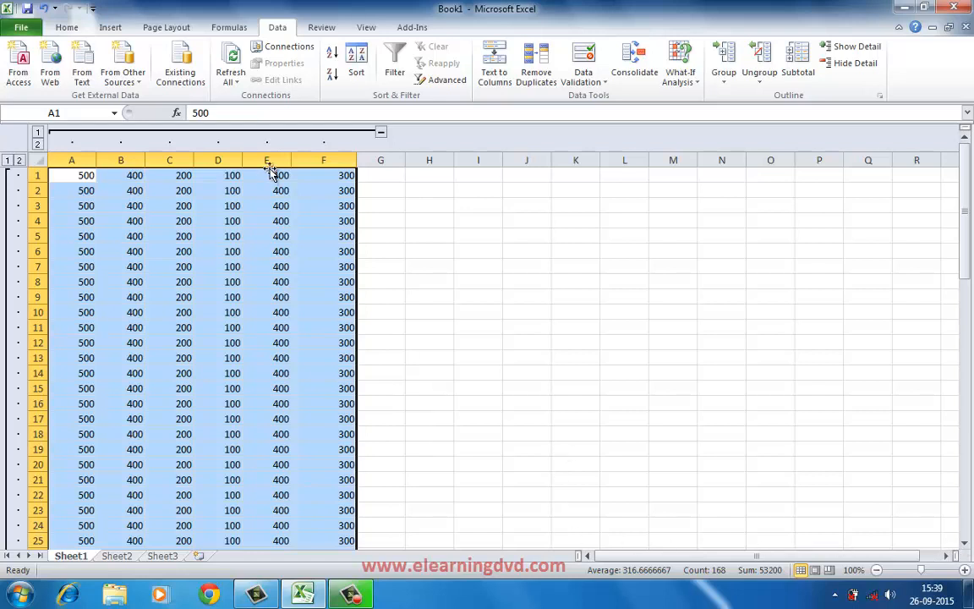
Step: Collapse the grouped columns A to F and expand them again
left_click(381, 135)
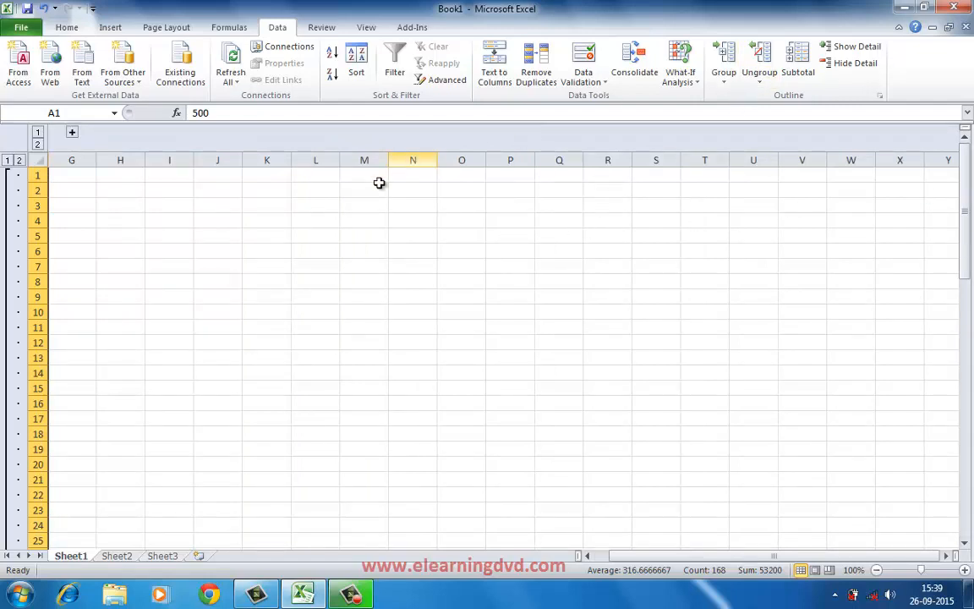
left_click(72, 135)
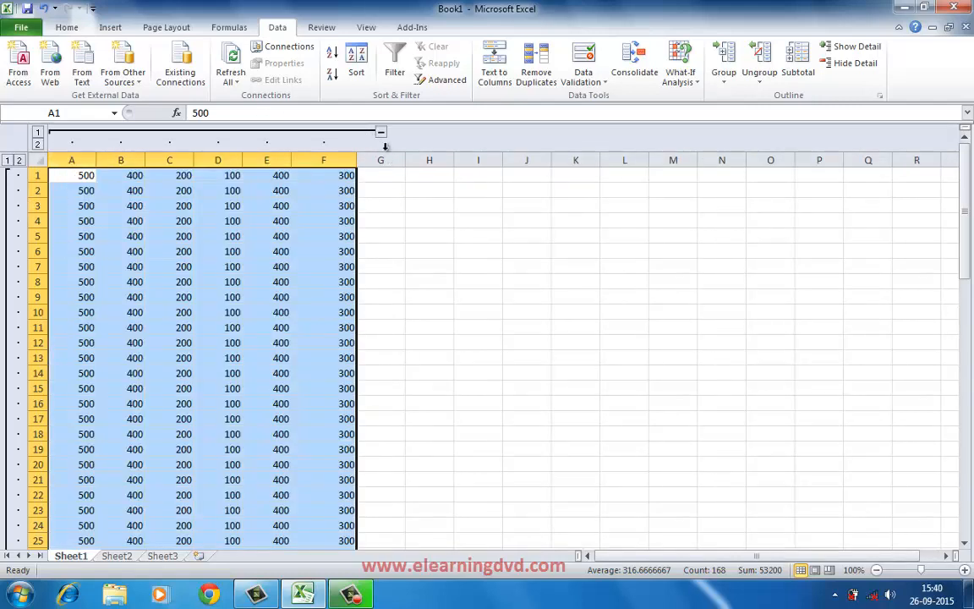
Step: Clear the row and column outline from the range and delete all values in A1:F28
left_click(760, 78)
left_click(783, 115)
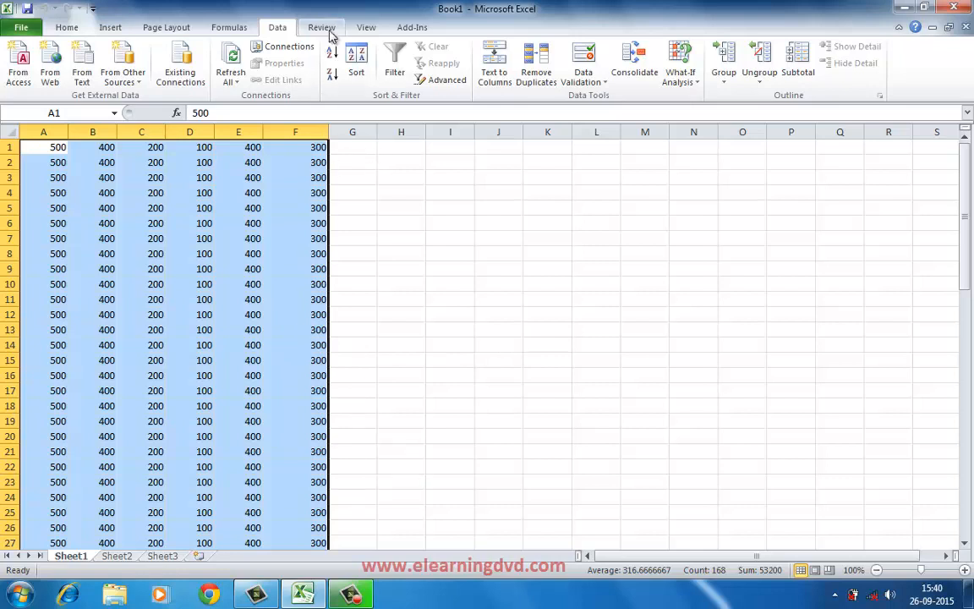
key("Delete")
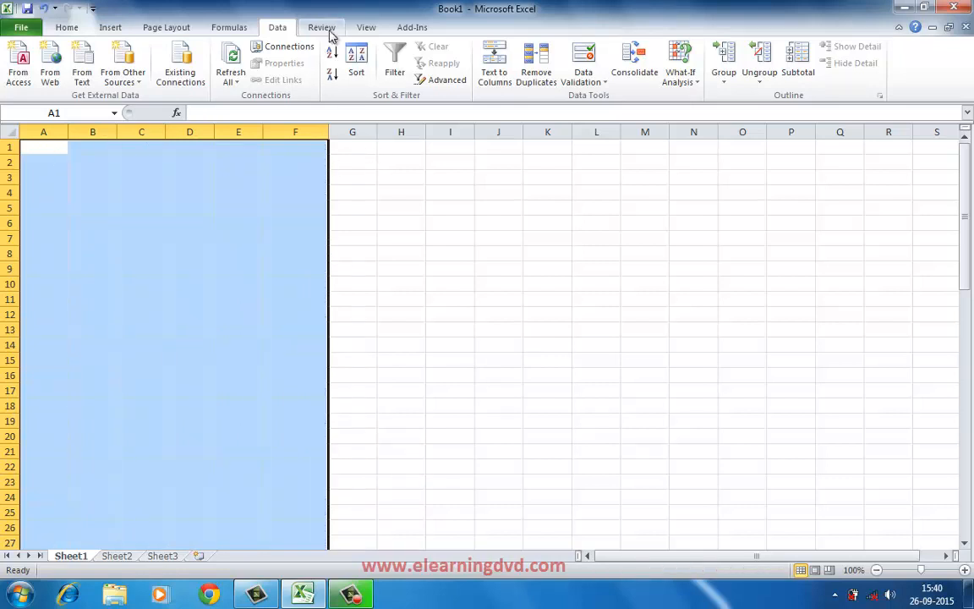
left_click(452, 226)
Step: Enter the misspelled text "this are a table computar studet orang" in cell B3, dismissing the Windows color scheme prompt
left_click(322, 32)
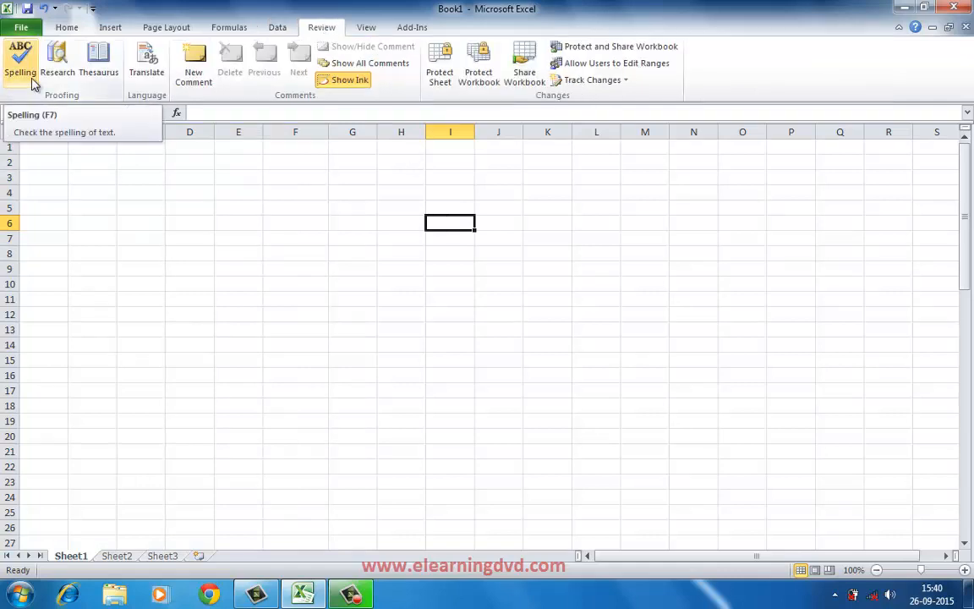
left_click(191, 410)
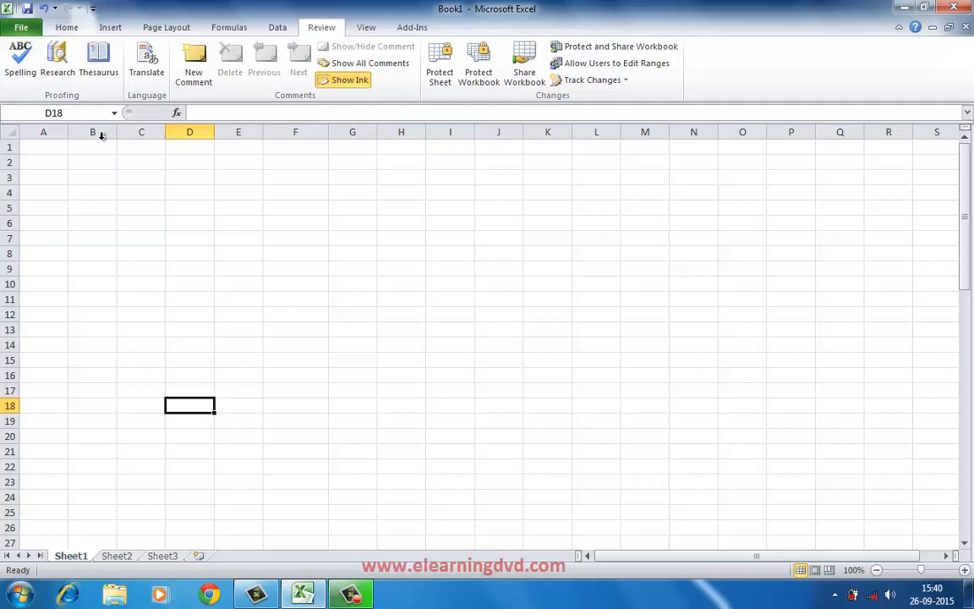
left_click(78, 181)
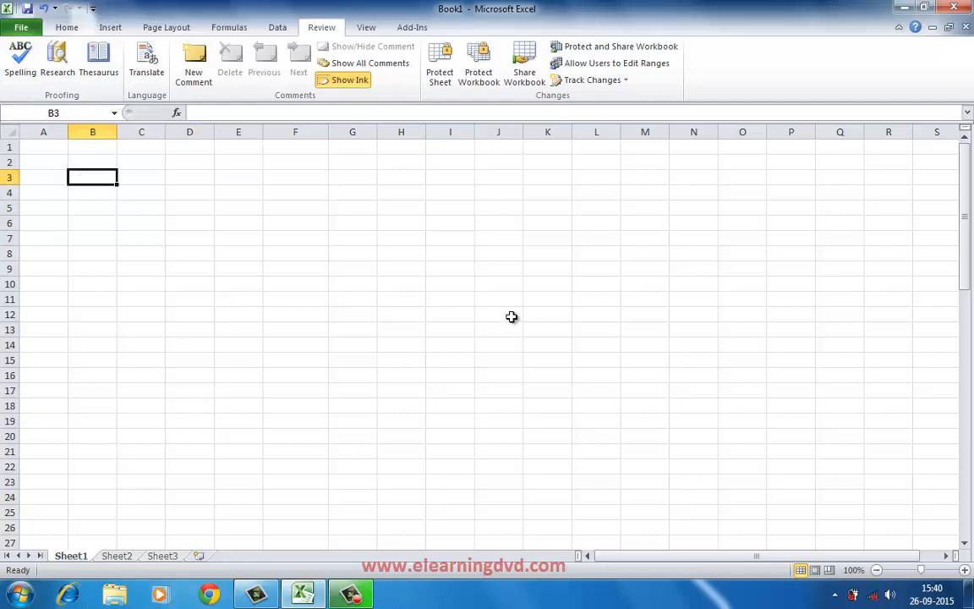
type("this")
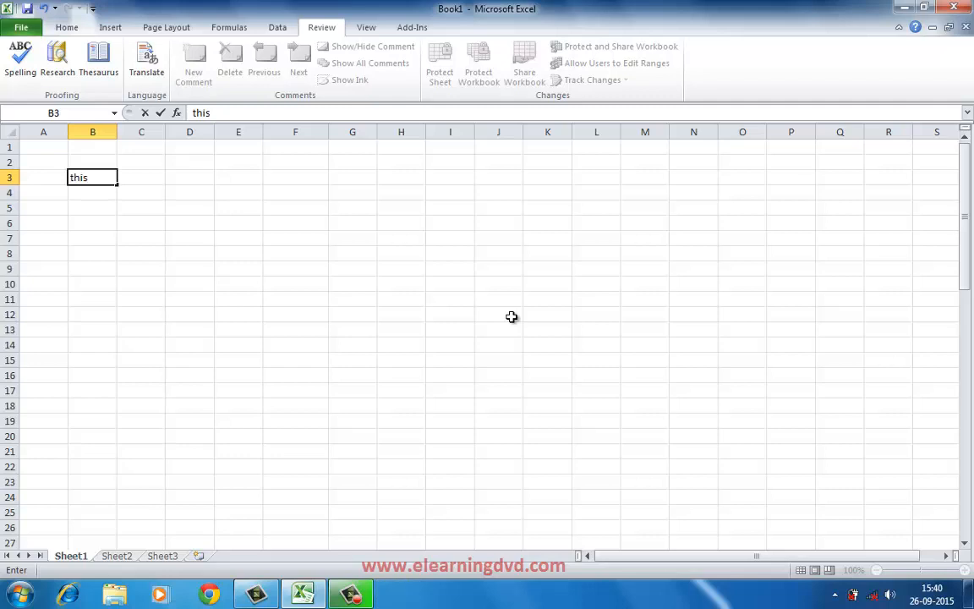
type(" are a tabl")
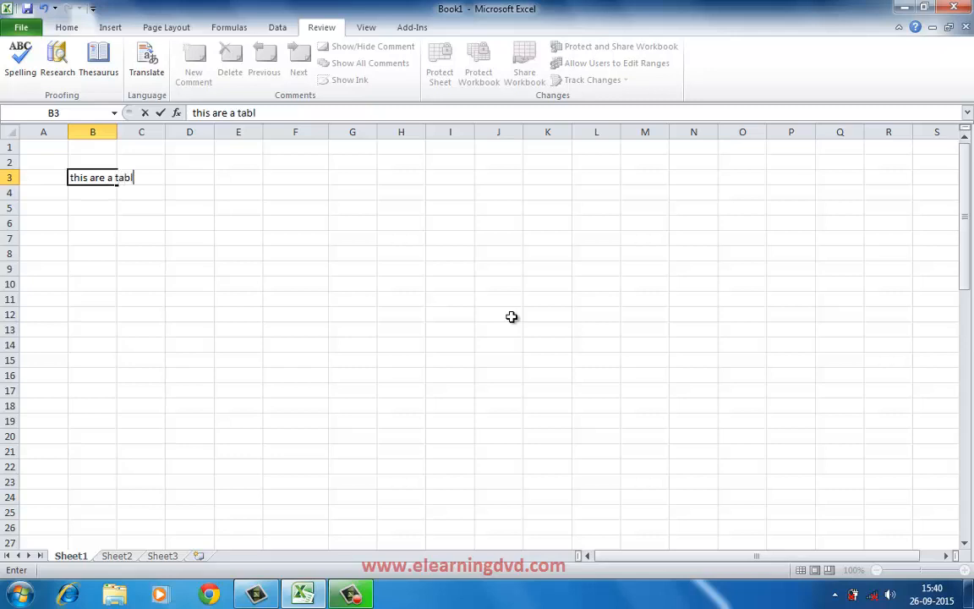
type("e comput")
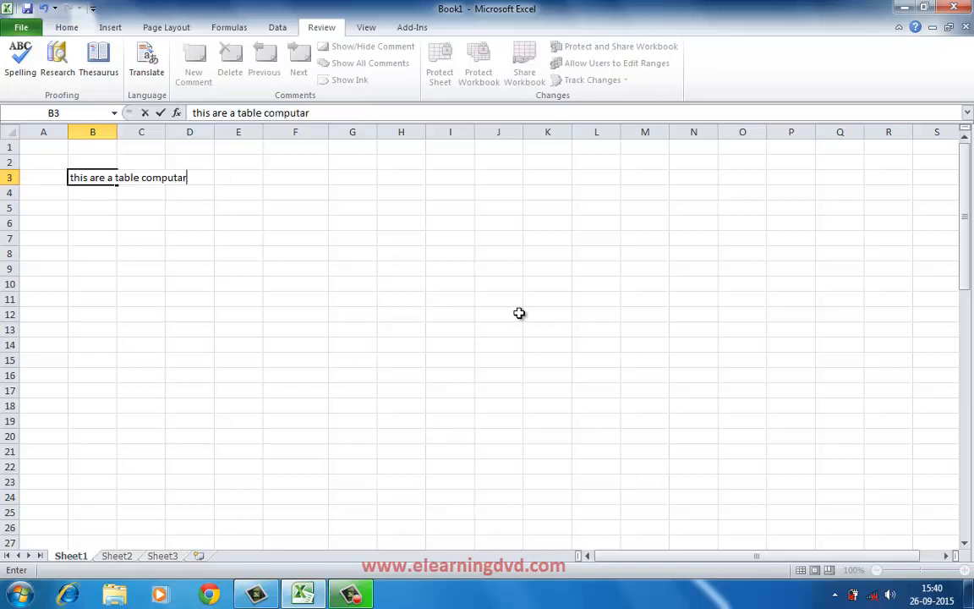
type("ar stude")
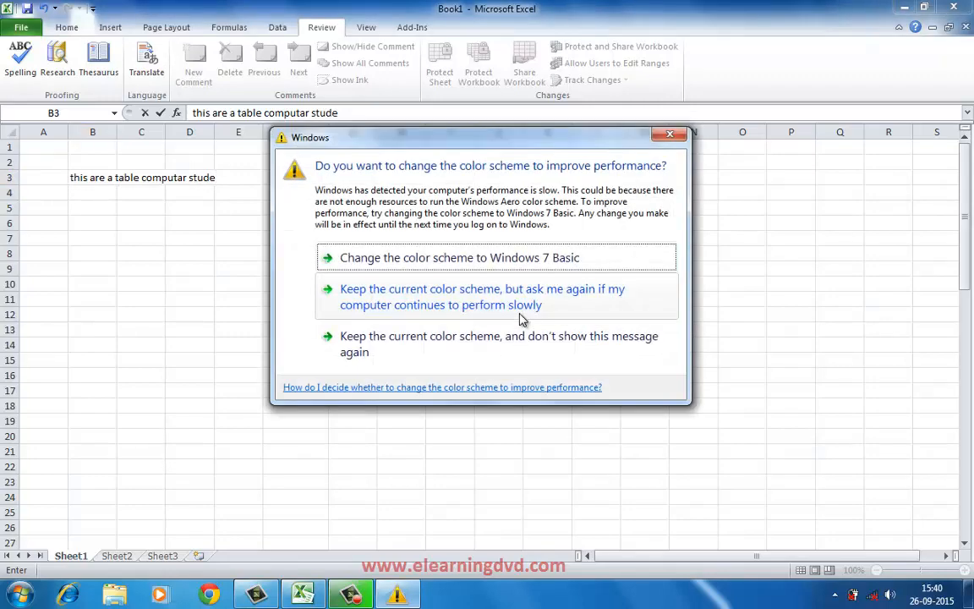
left_click(680, 133)
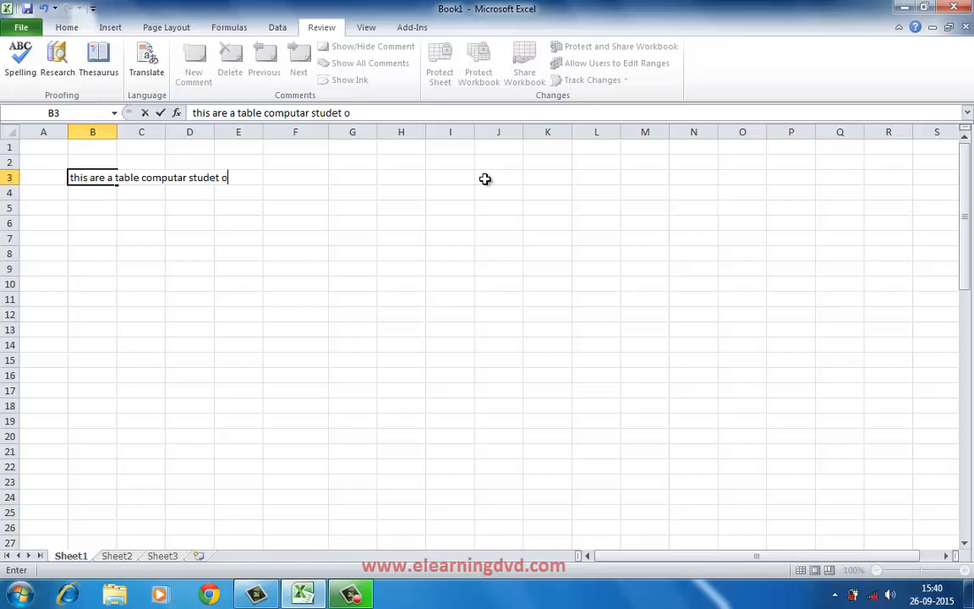
type("rang")
left_click(95, 220)
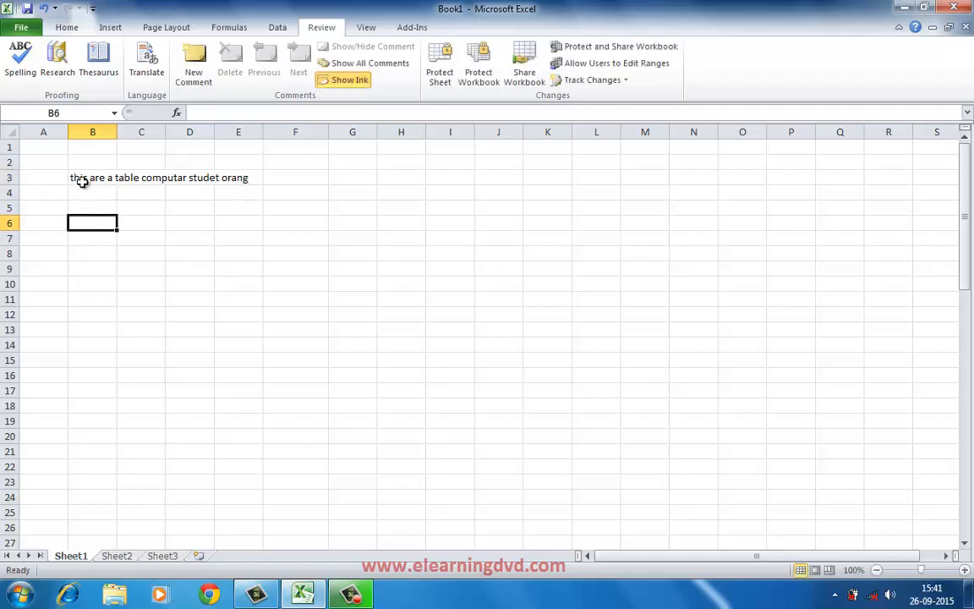
Step: Widen column B so the whole sentence in B3 fits inside its cell
left_click(77, 177)
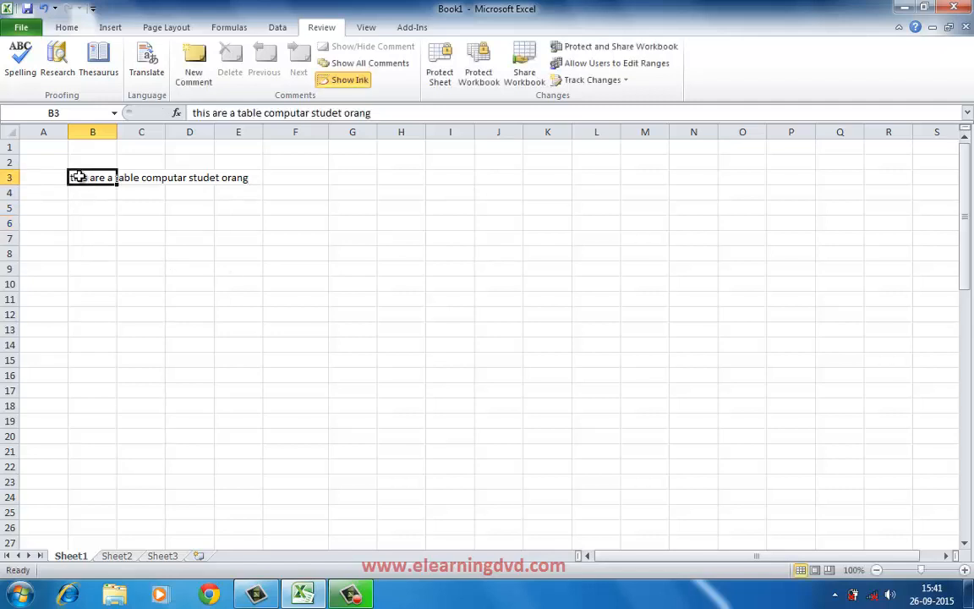
left_click(135, 222)
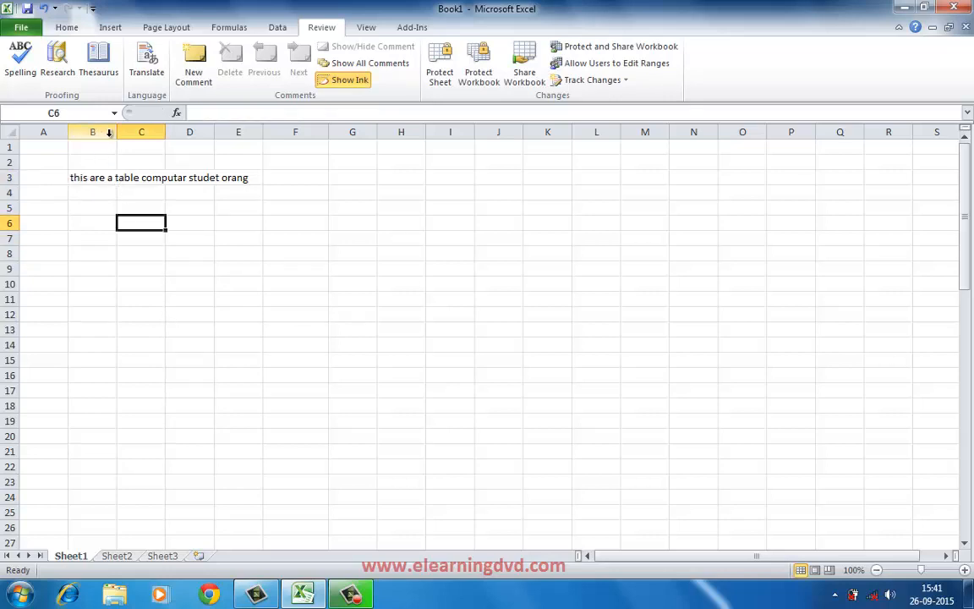
left_click_drag(116, 137, 285, 135)
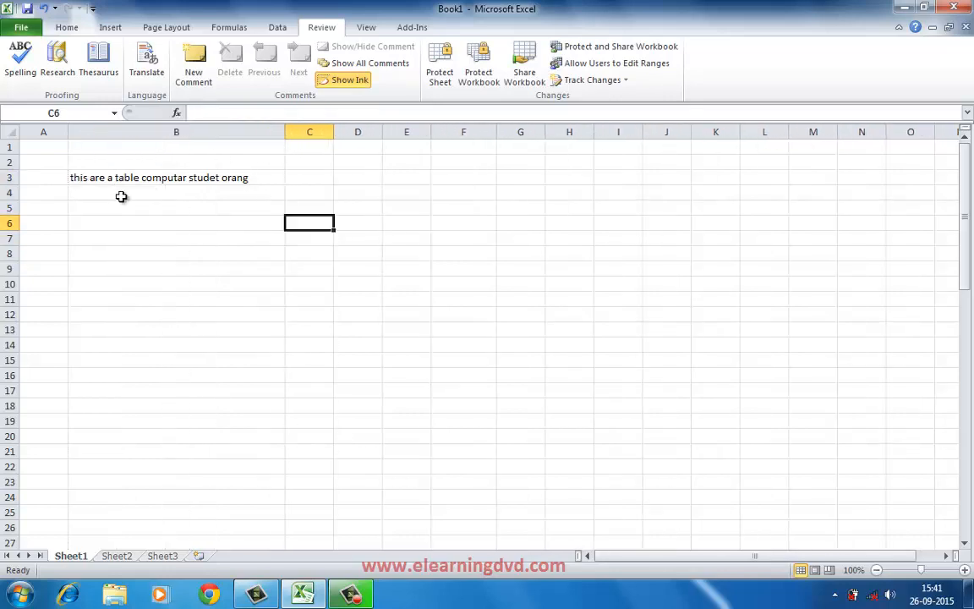
Step: Spell-check cell B3, changing "computar" to "computer" and "studet" to "student", and run the check once more
left_click(87, 177)
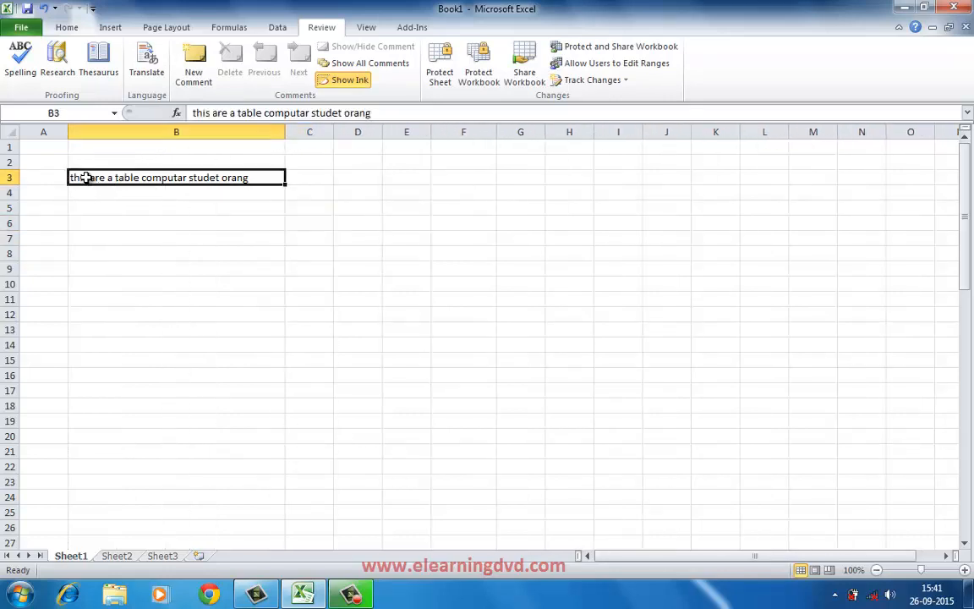
left_click(27, 82)
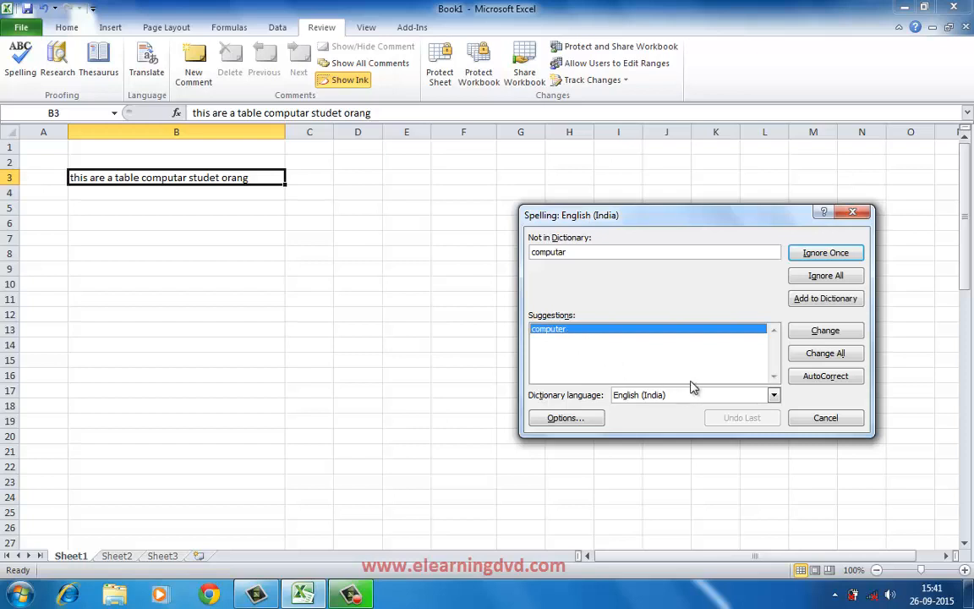
left_click(826, 332)
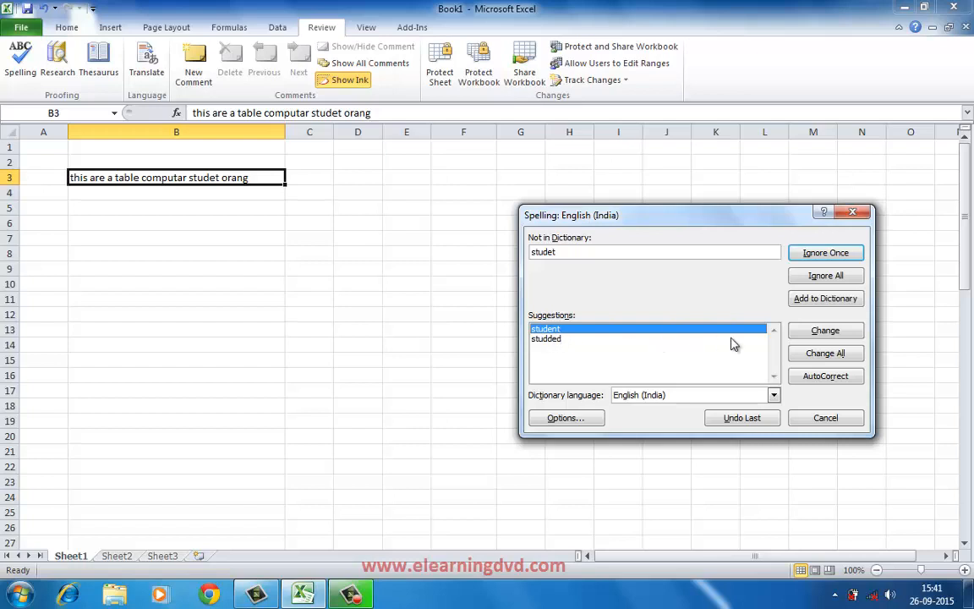
left_click(825, 330)
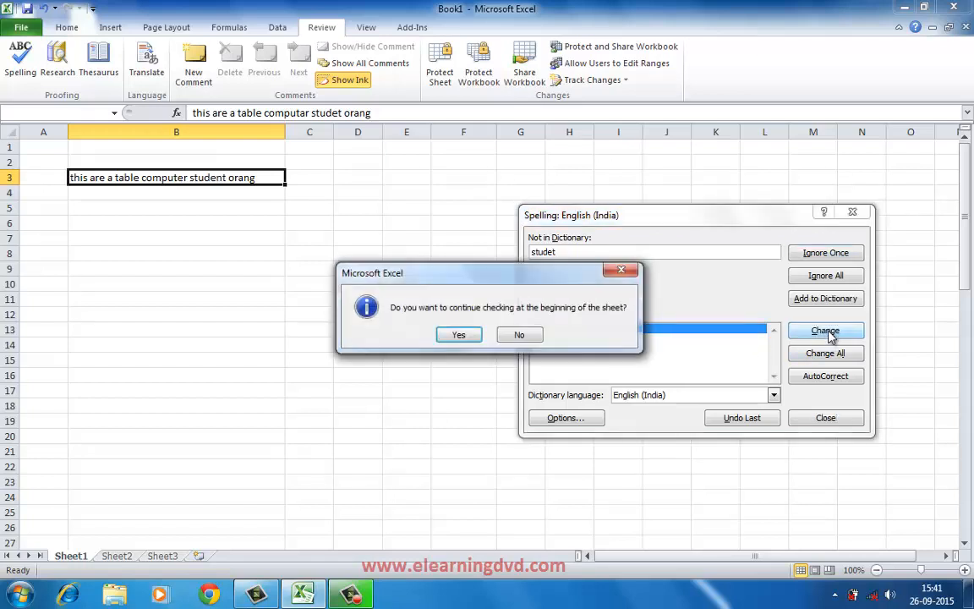
left_click(621, 271)
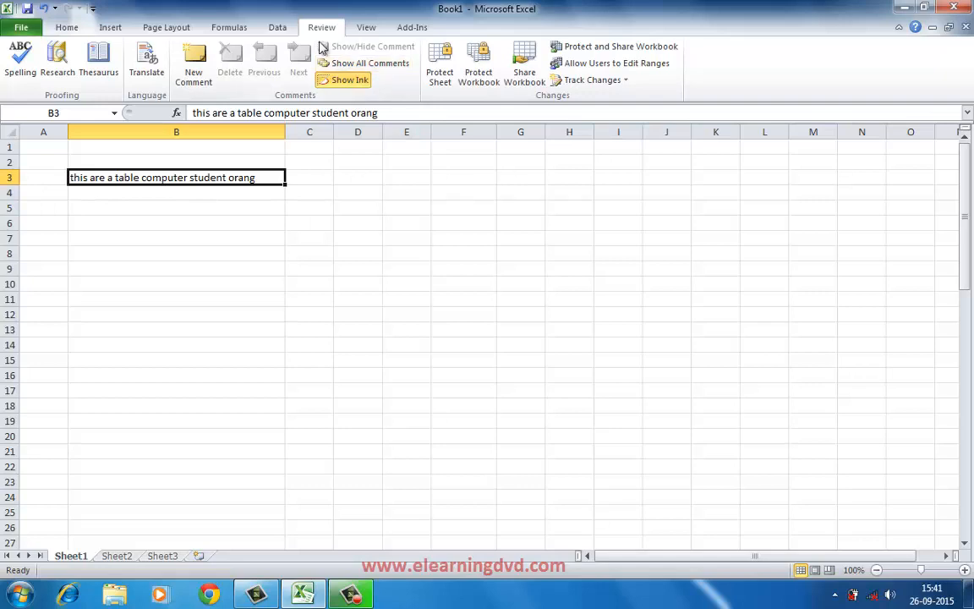
left_click(23, 69)
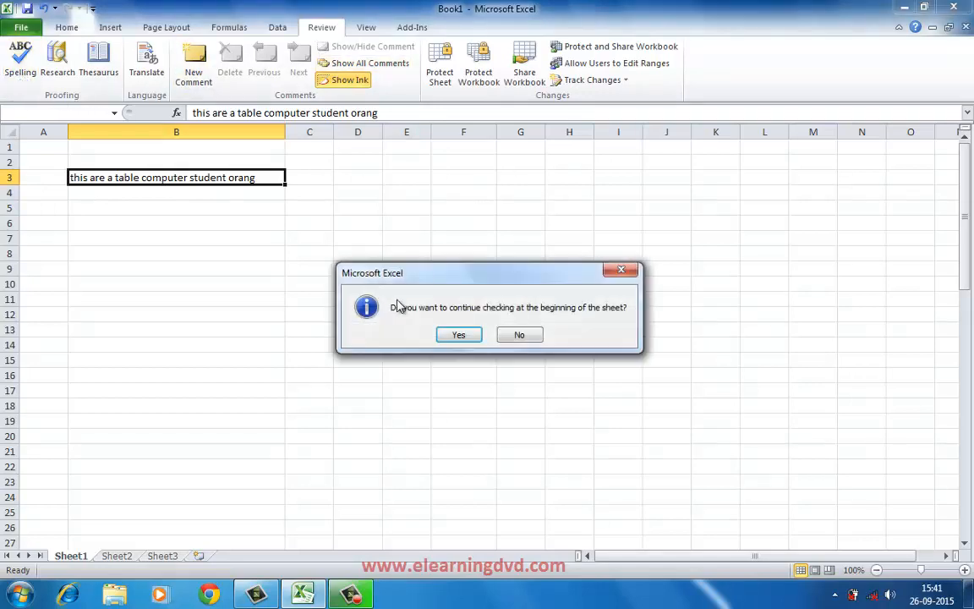
left_click(622, 272)
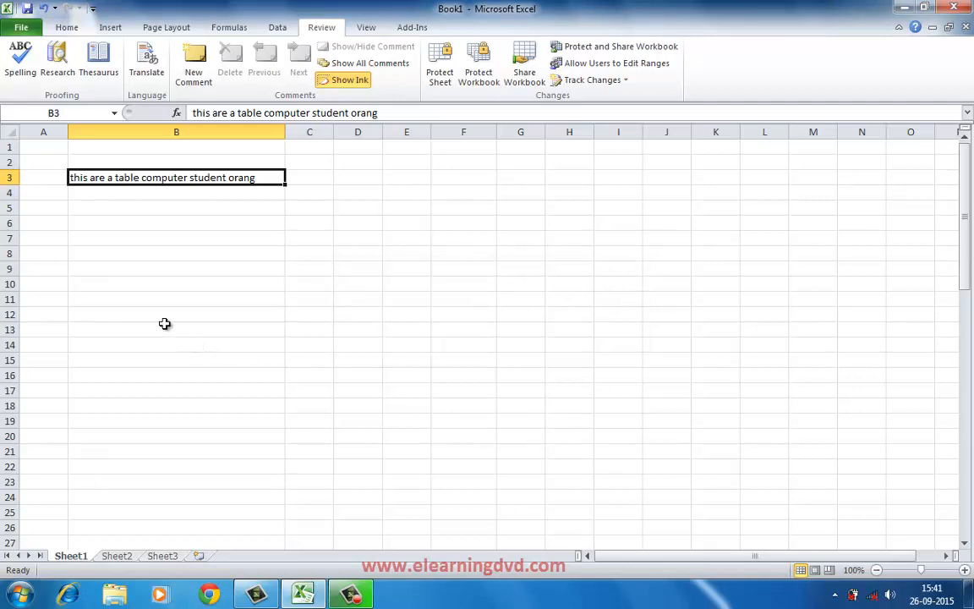
Step: Delete the sentence from cell B3 and narrow column B back to about its former width
key("Delete")
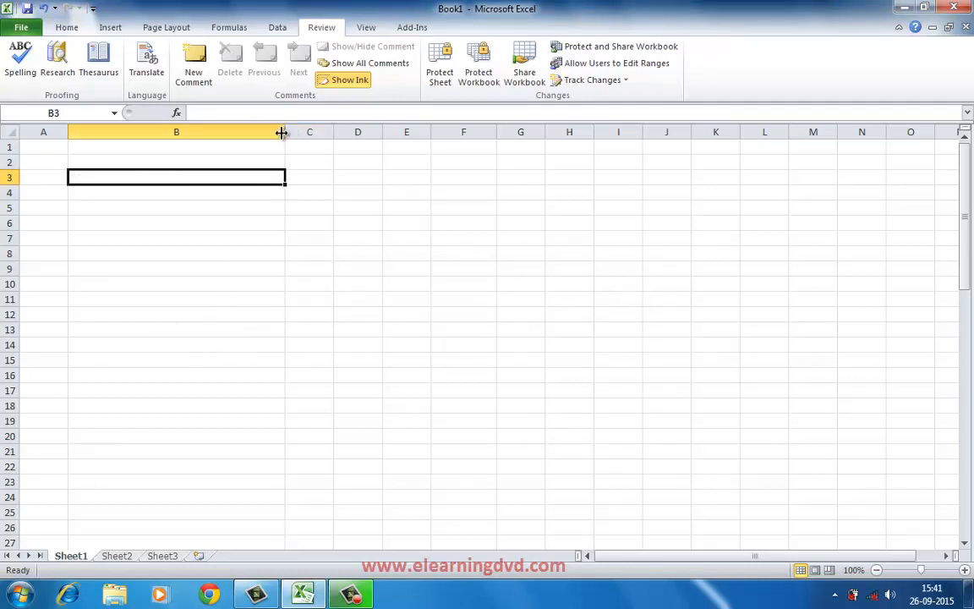
left_click_drag(285, 132, 128, 132)
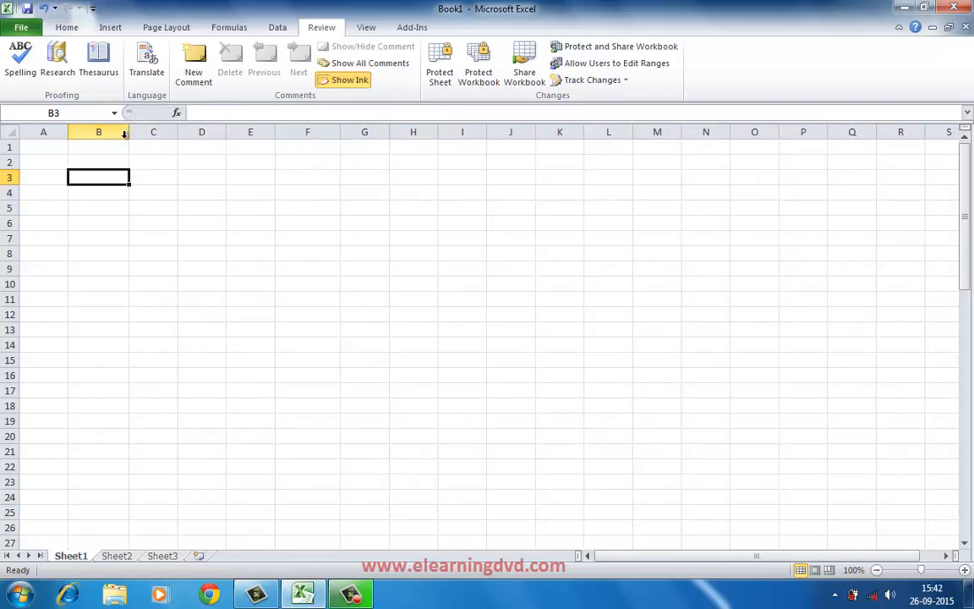
Step: Look up synonyms for "class" in the English (U.K.) thesaurus and dismiss the Windows color scheme prompt
left_click(100, 76)
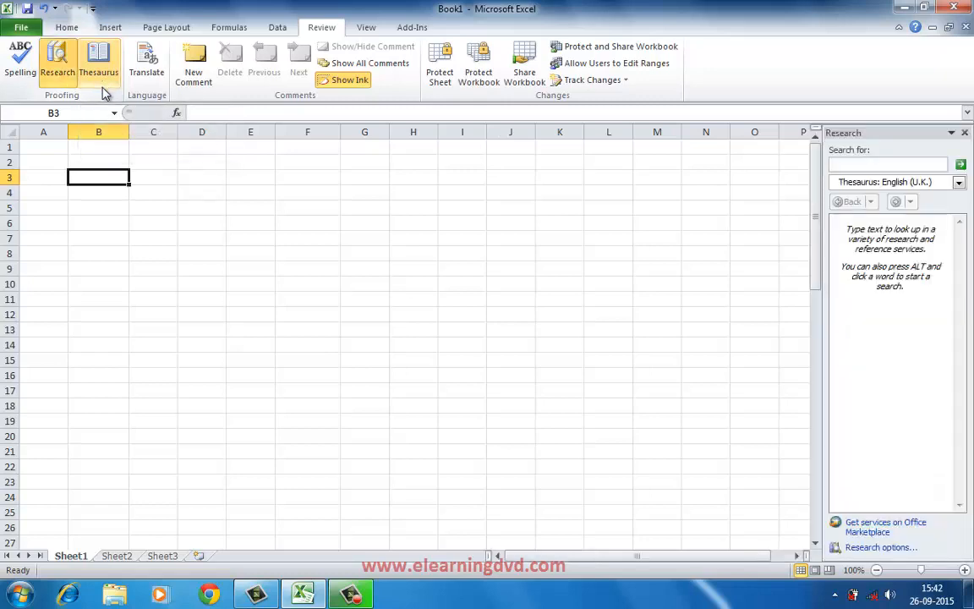
left_click(841, 165)
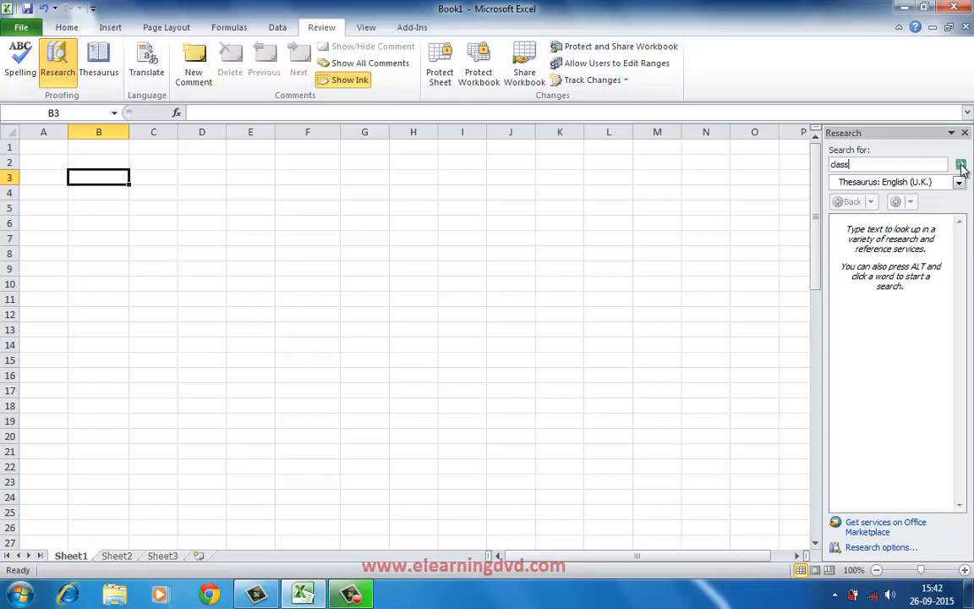
left_click(961, 166)
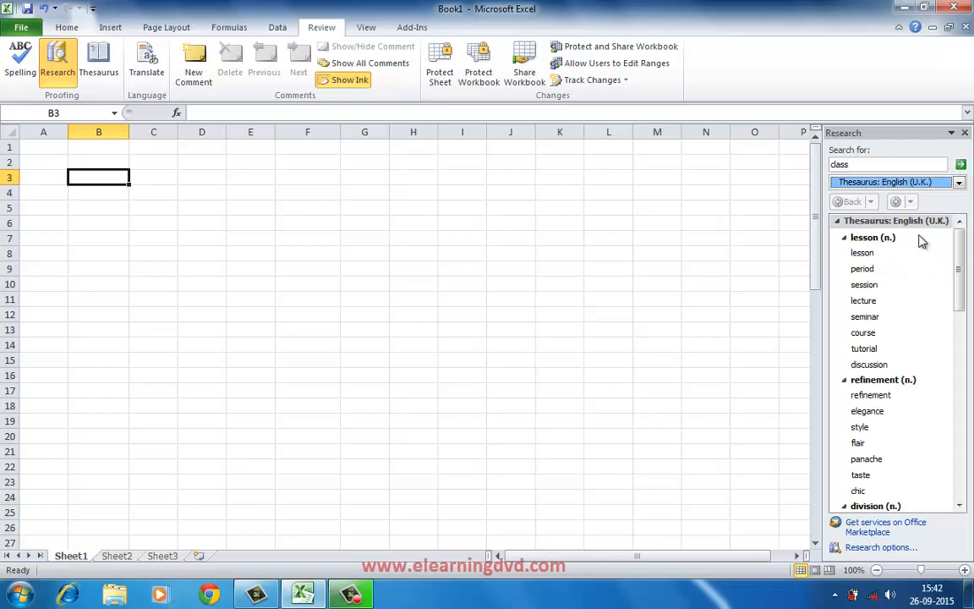
left_click(671, 138)
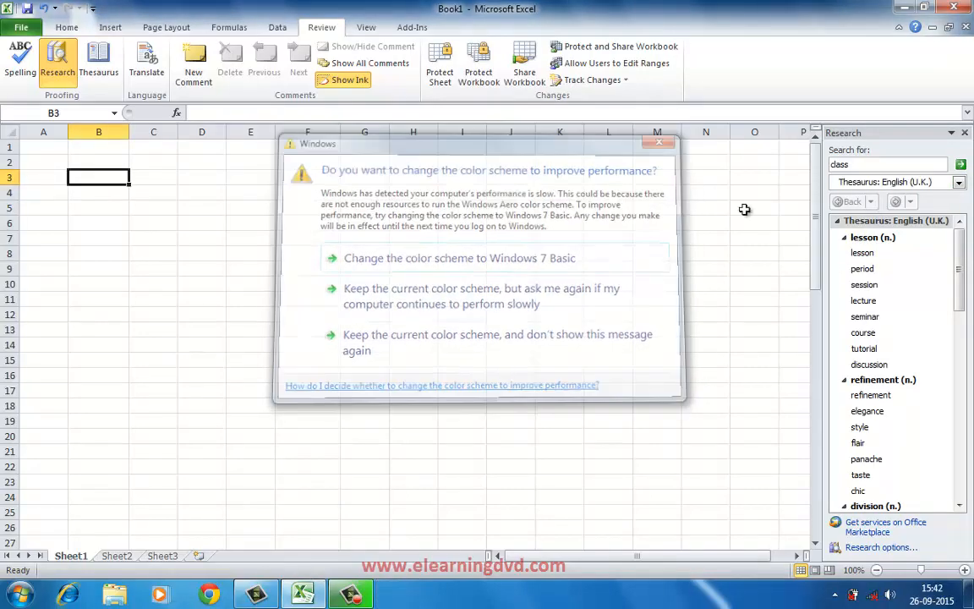
left_click_drag(959, 273, 959, 211)
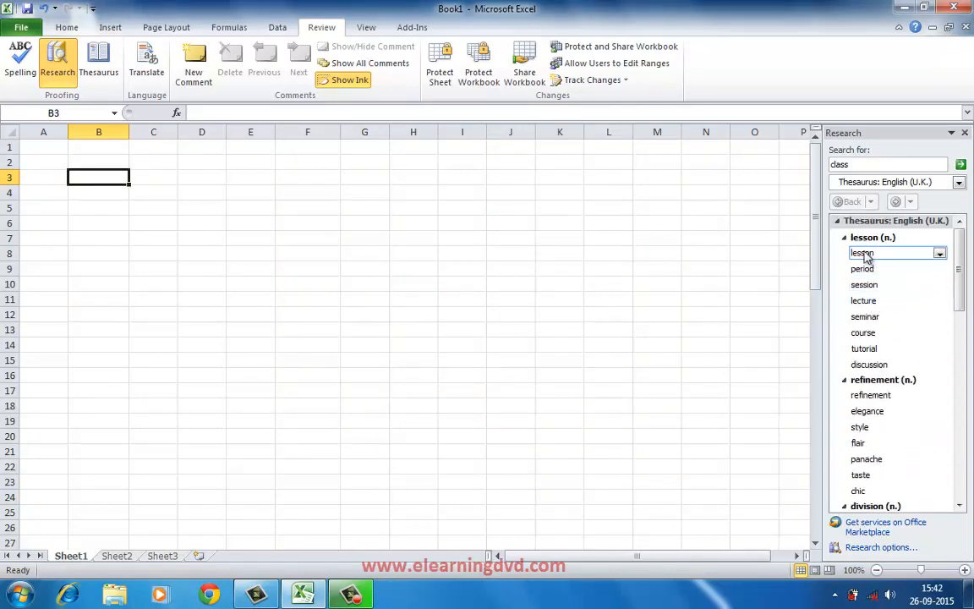
Step: Insert the thesaurus synonym "lesson" into cell B3, and replace it with the synonym "period"
left_click(940, 255)
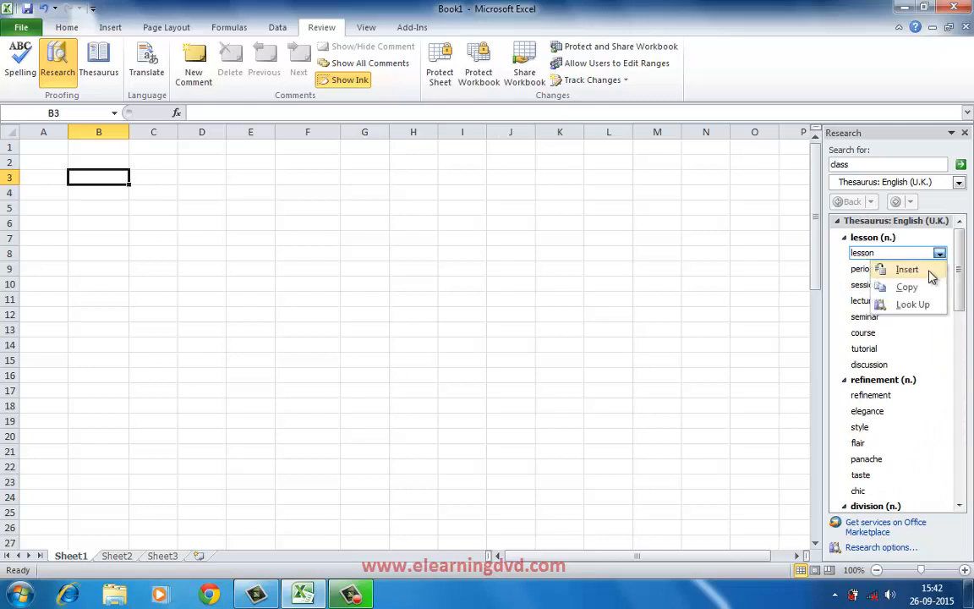
left_click(931, 273)
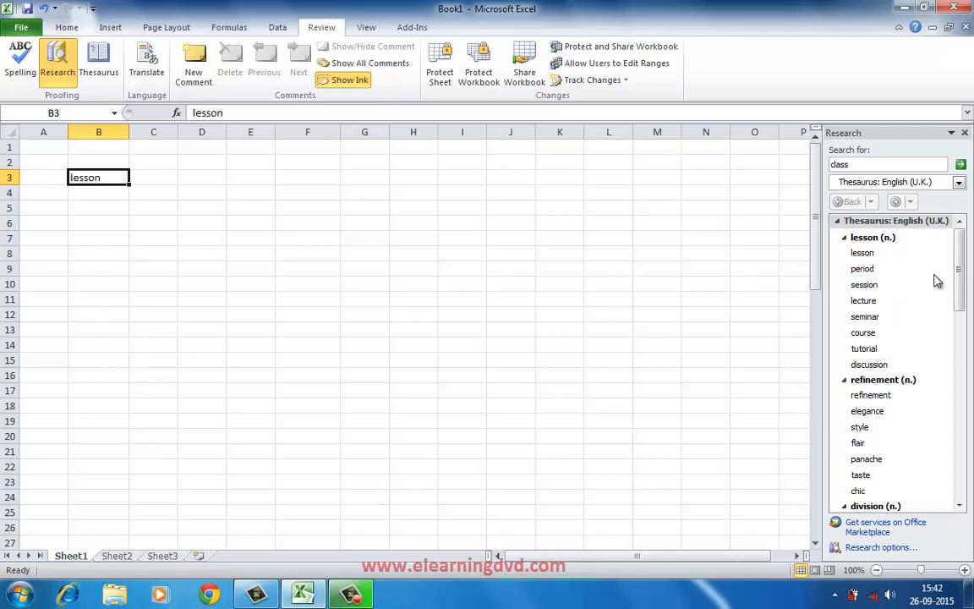
left_click(939, 269)
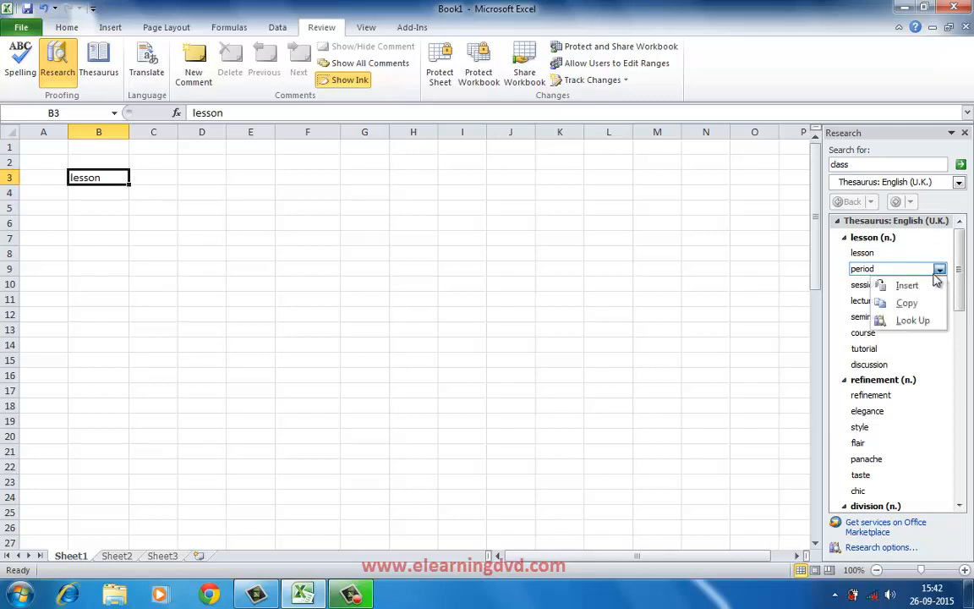
left_click(930, 285)
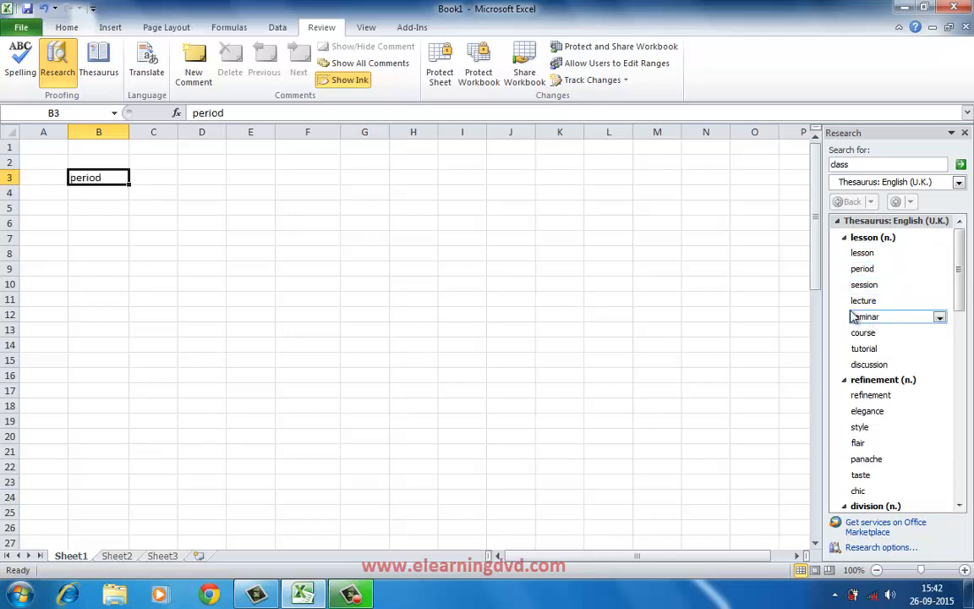
Step: Look up synonyms for "student" in the thesaurus and insert "scholar" into cell C4
left_click_drag(868, 164, 834, 180)
type("student")
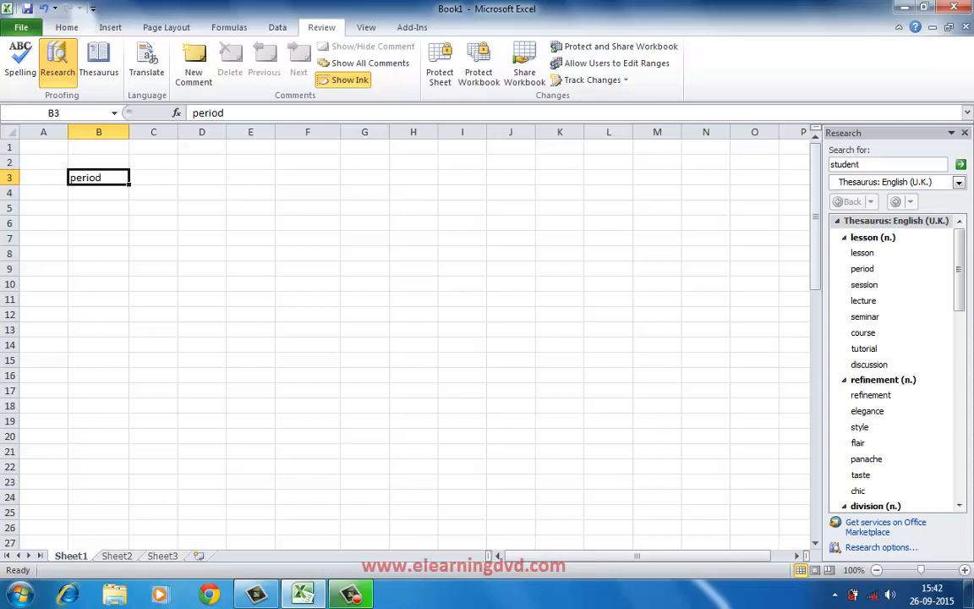
key("Return")
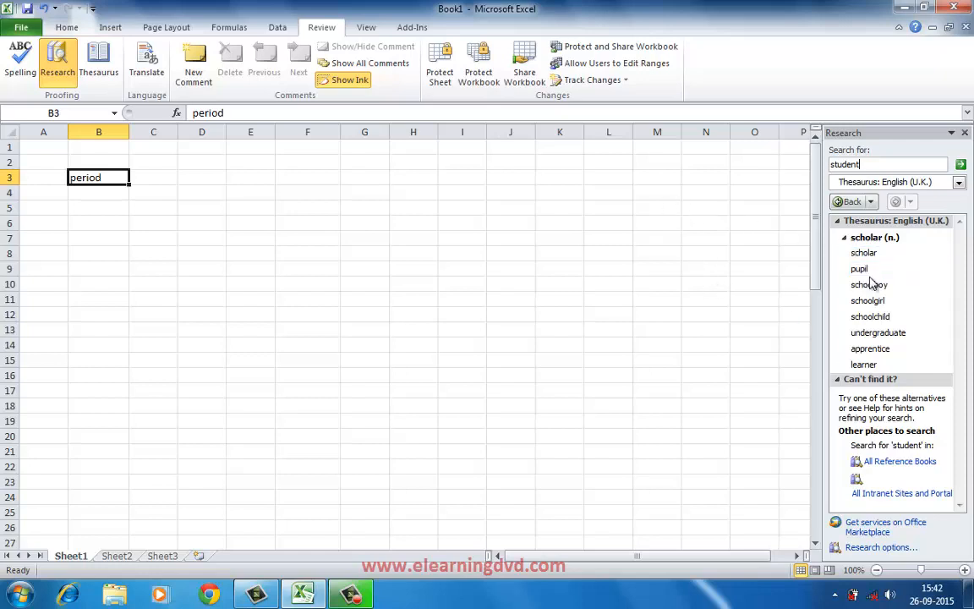
left_click(148, 190)
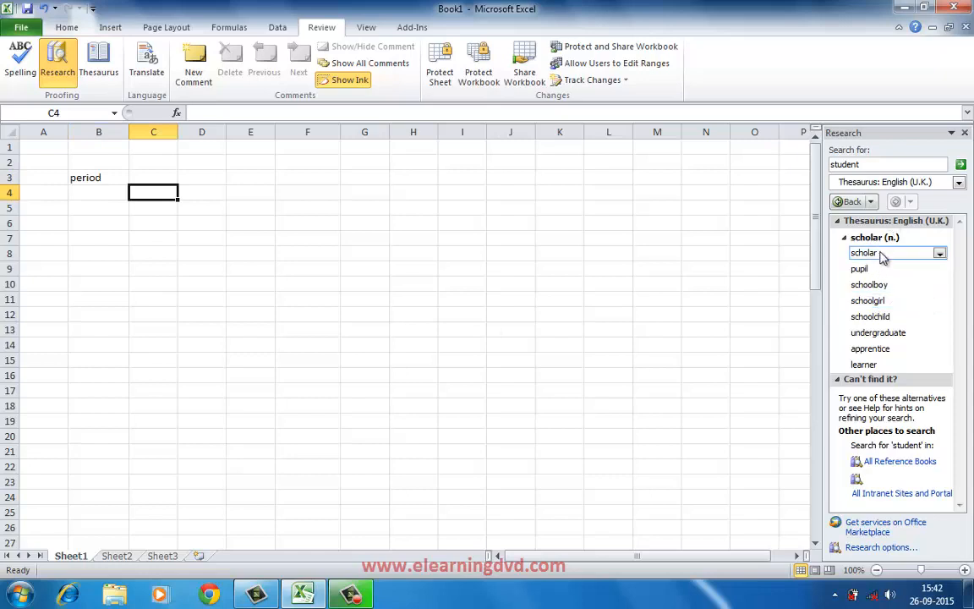
left_click(939, 253)
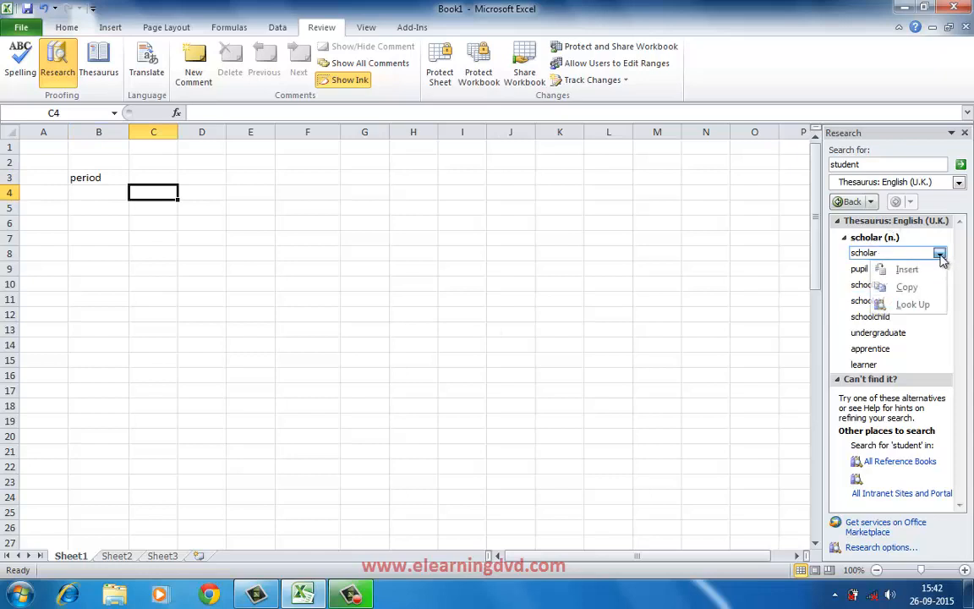
left_click(921, 272)
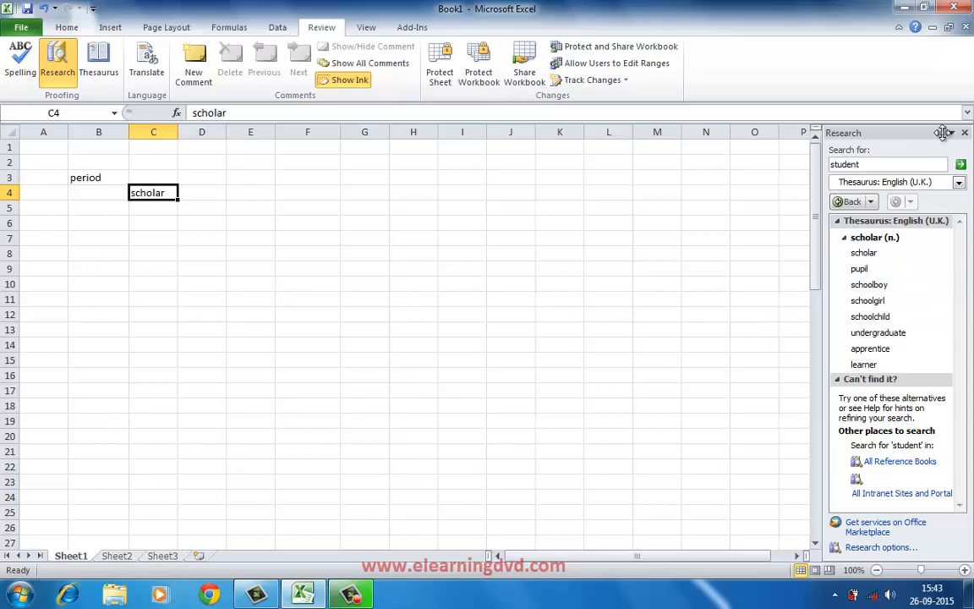
Step: Close the thesaurus results and clear the contents of cells B3:D6, ending with cell D6 selected
left_click(964, 133)
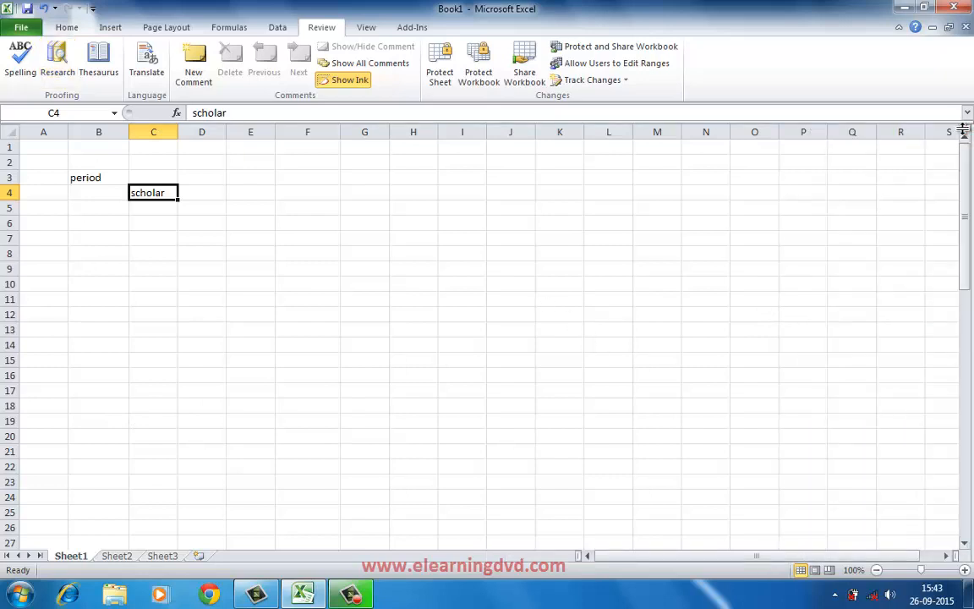
left_click_drag(93, 178, 180, 227)
key("Delete")
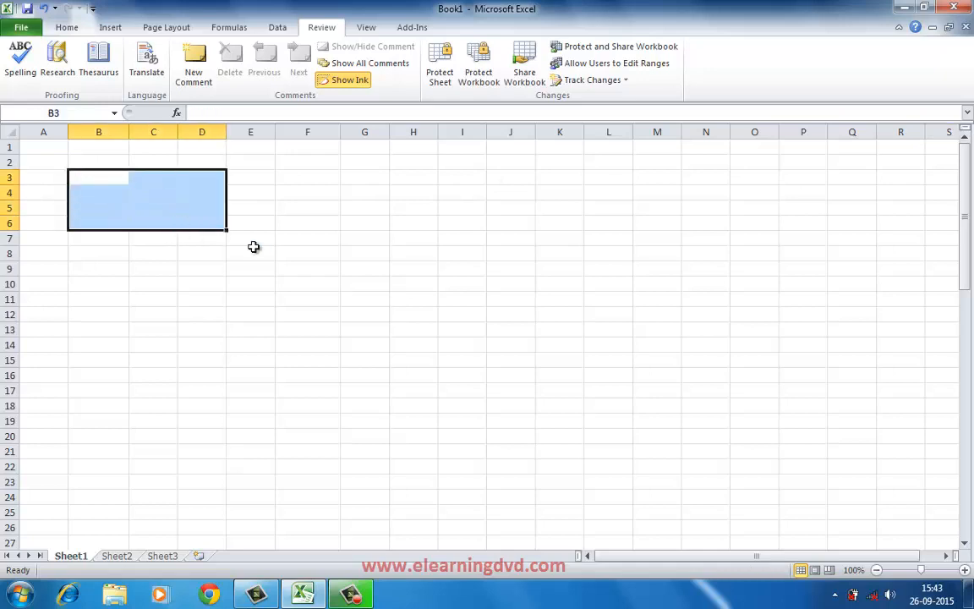
left_click(299, 328)
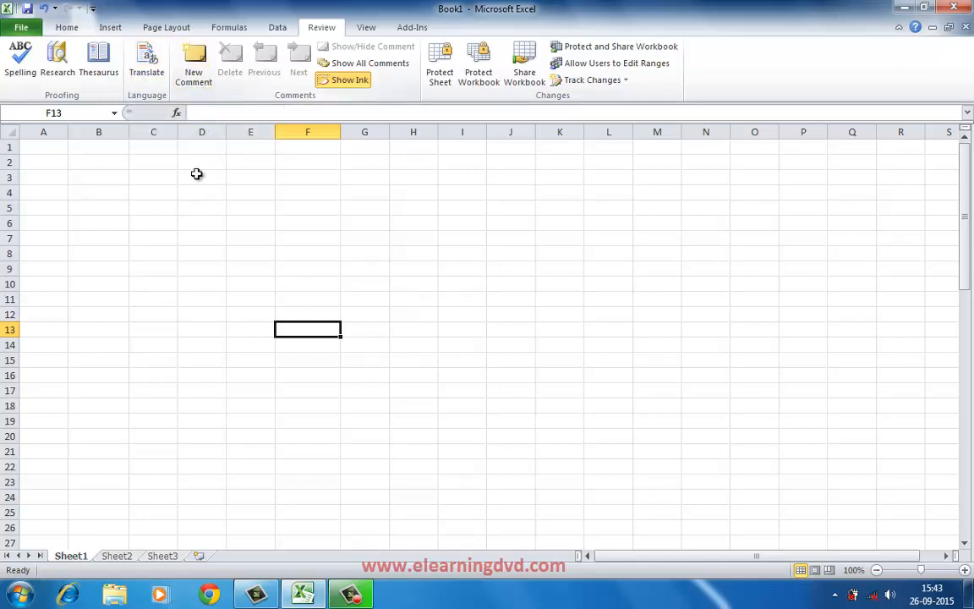
left_click(197, 224)
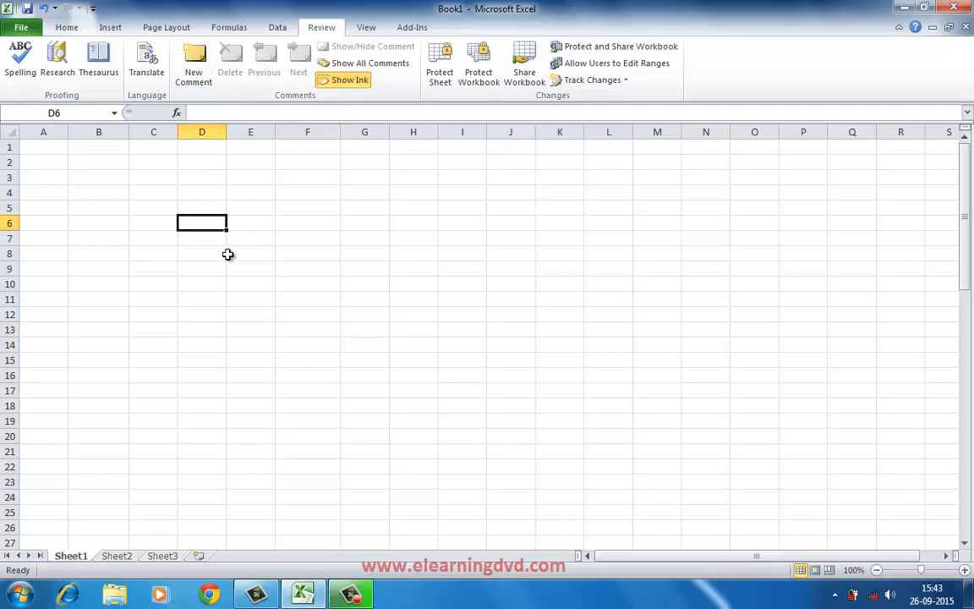